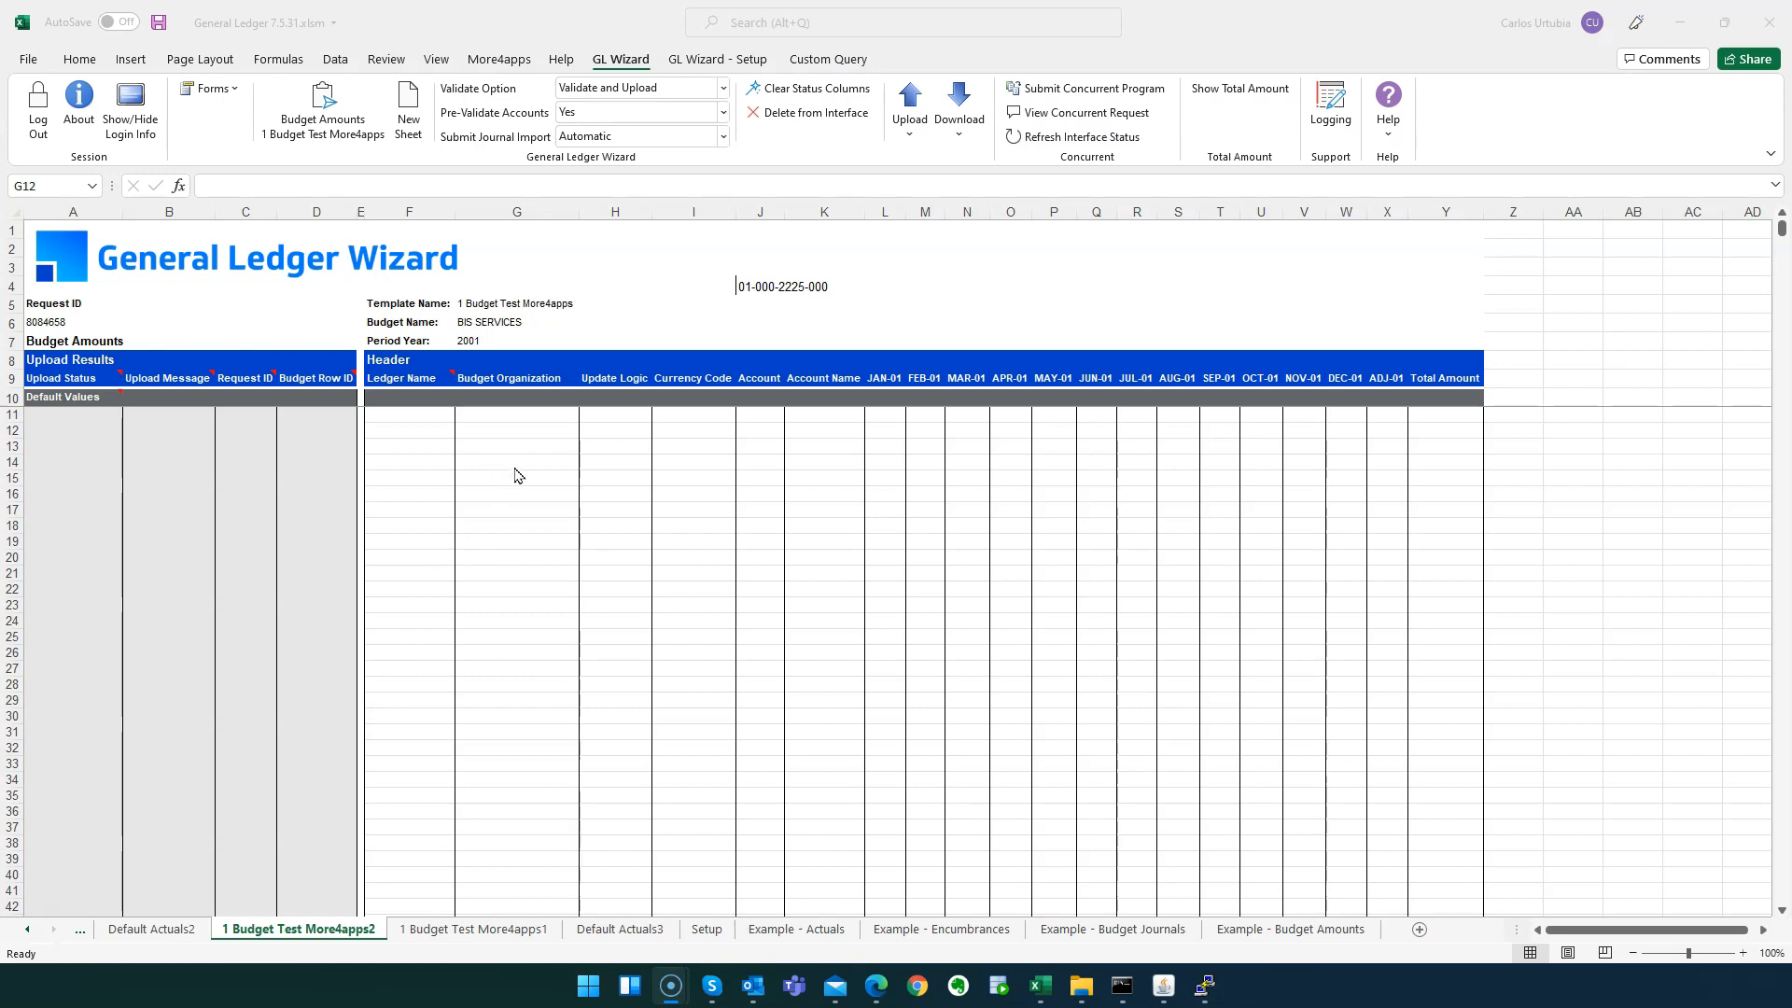
click(507, 434)
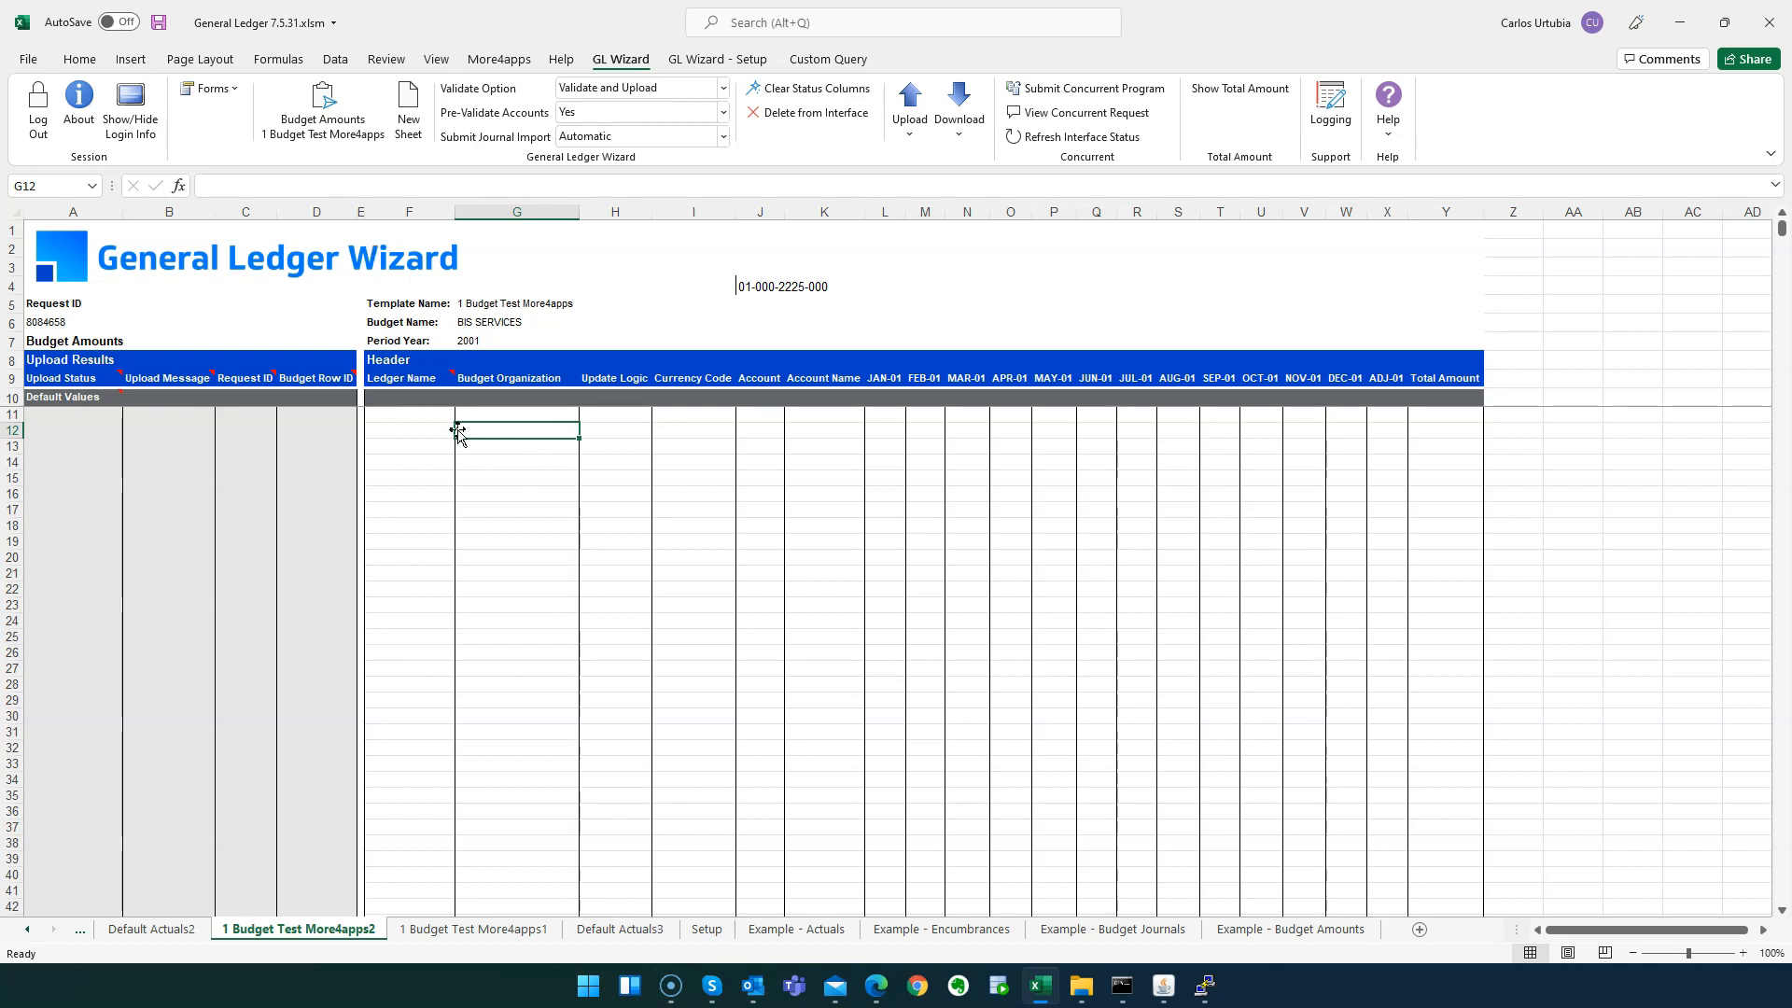
click(215, 88)
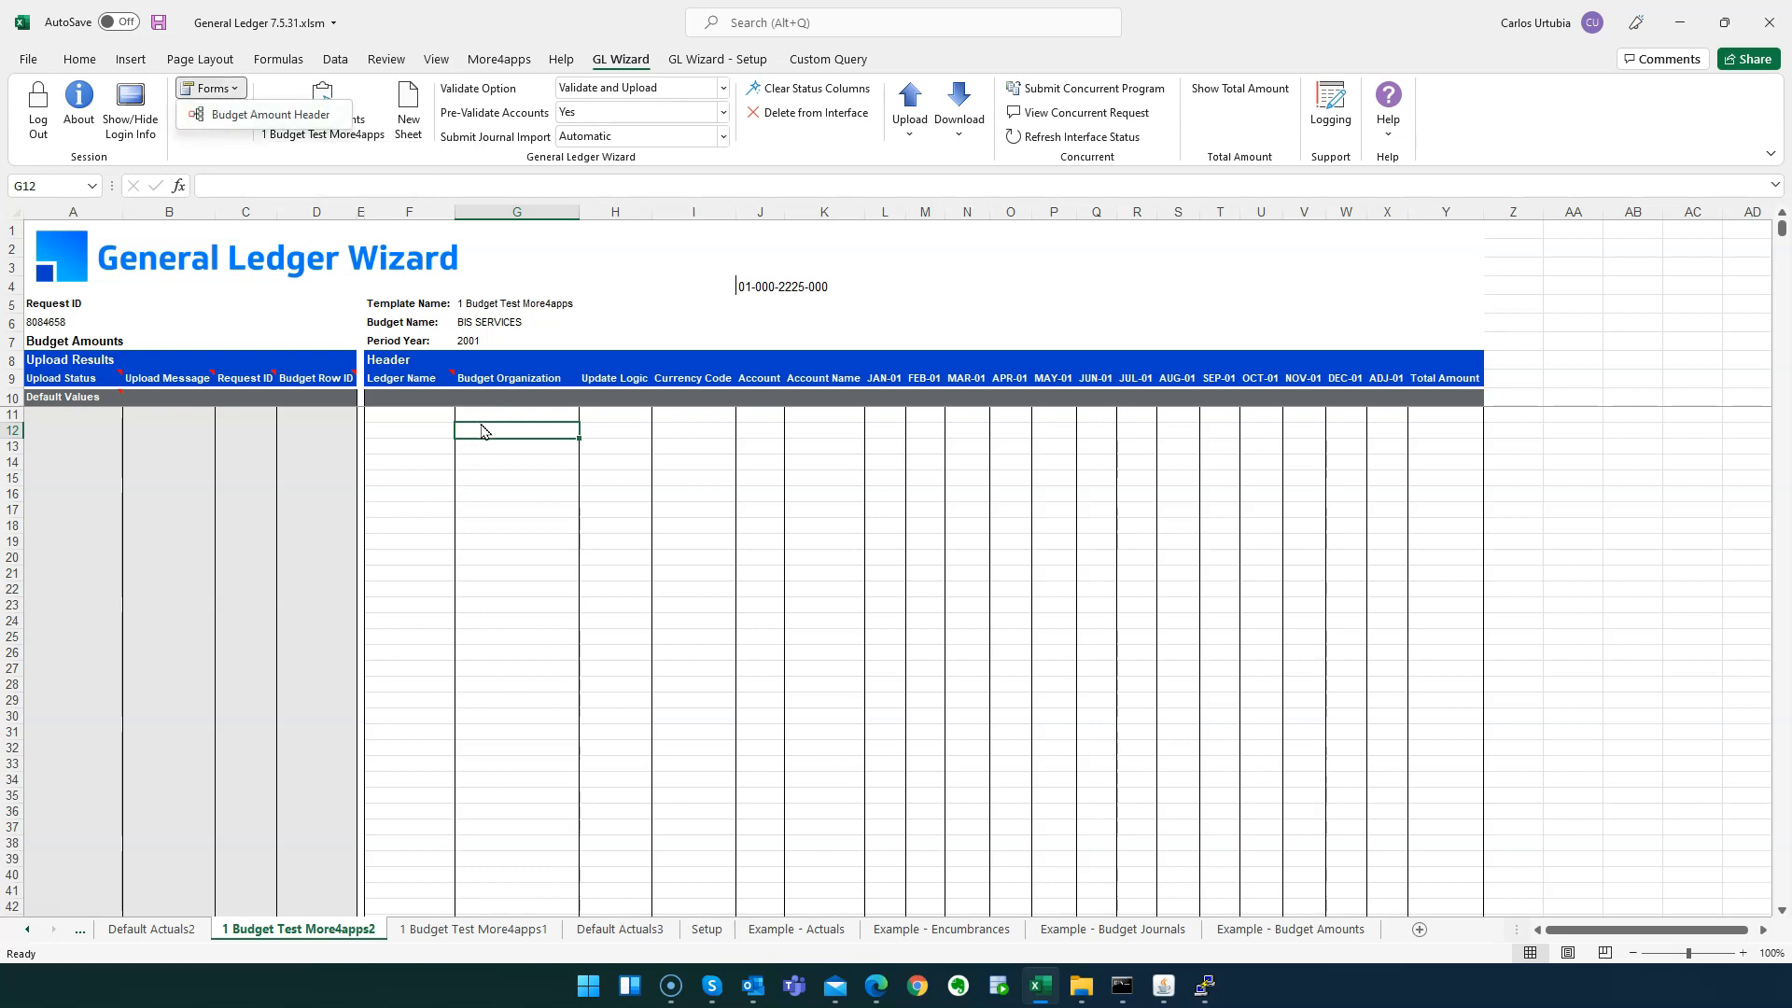
click(483, 430)
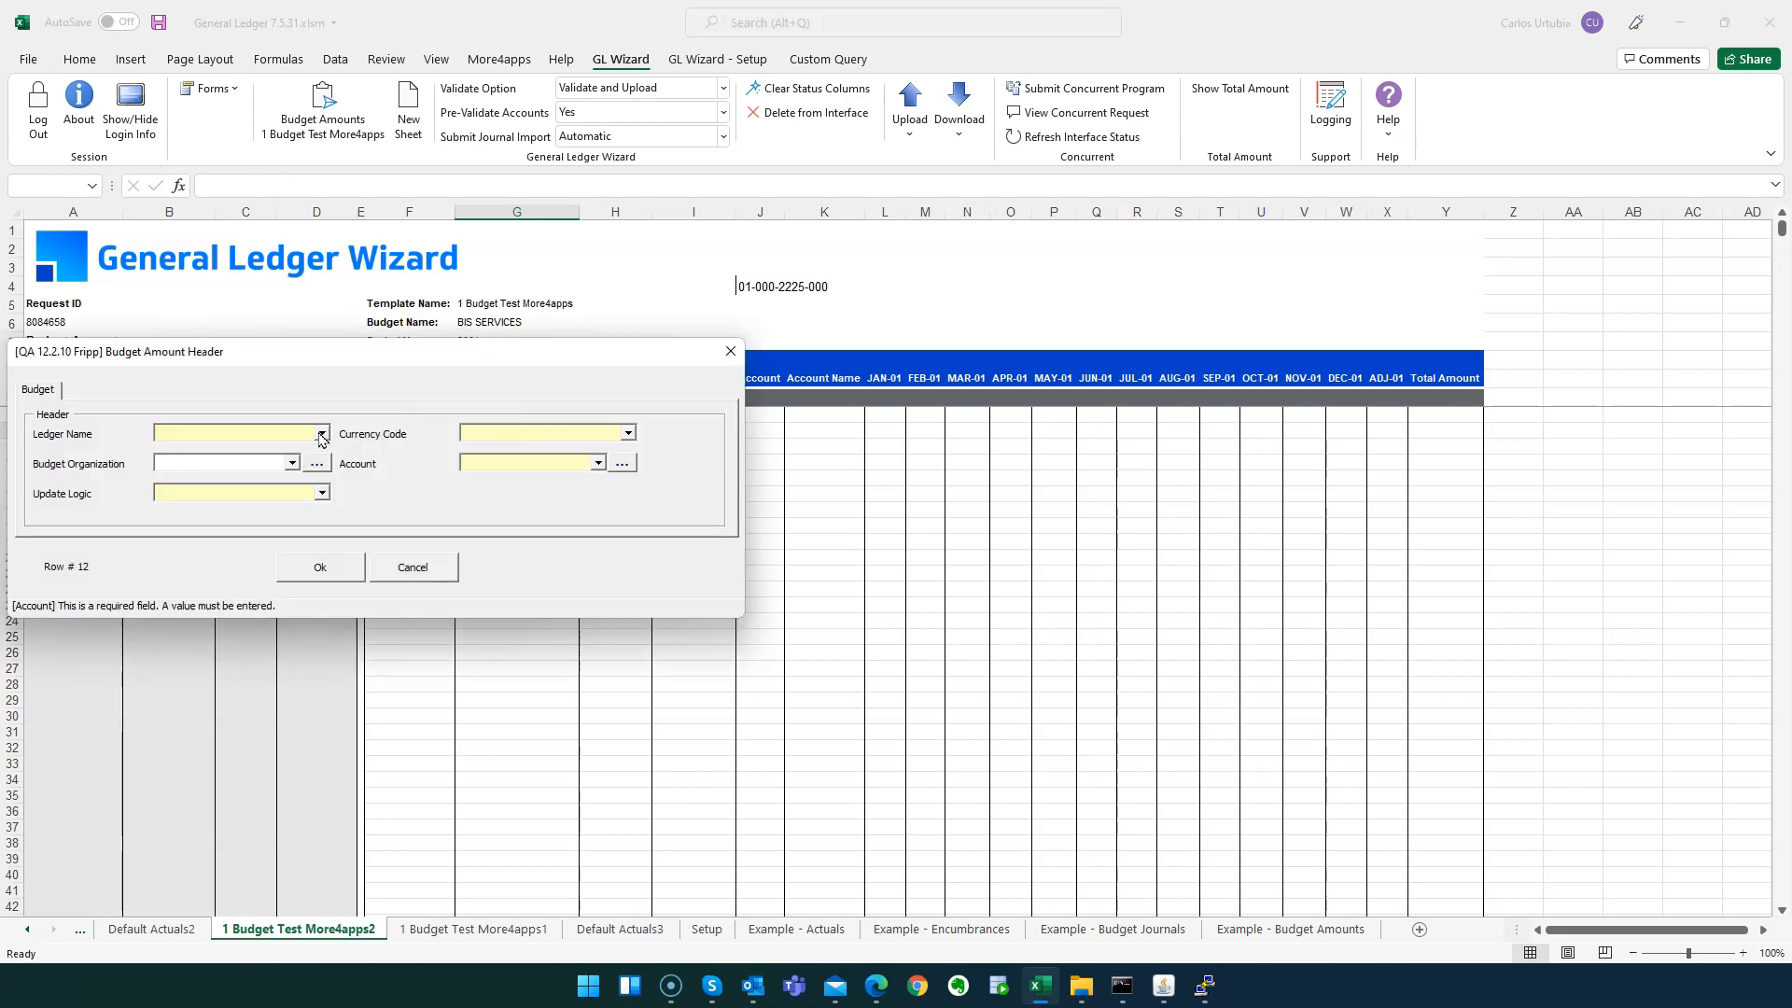
click(413, 568)
Step: Open the Budget Amount Header form for row 12 and choose ledger Vision Services (USA) and currency code USD
click(207, 90)
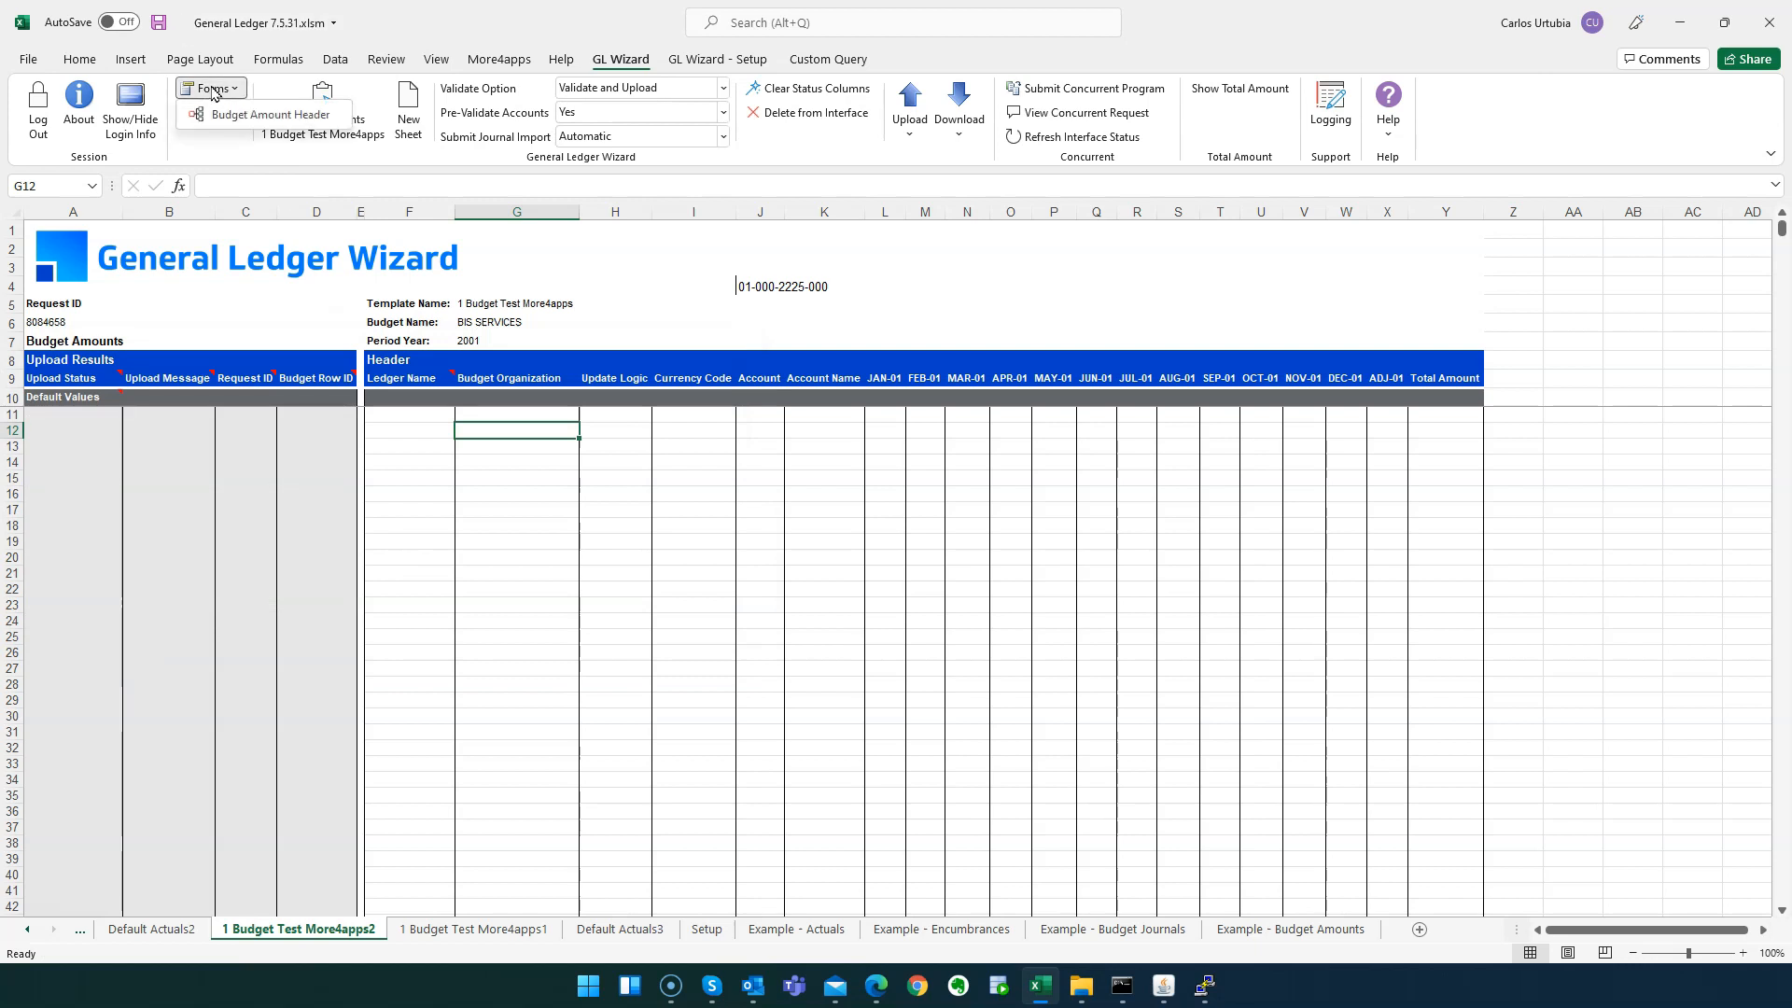
click(227, 112)
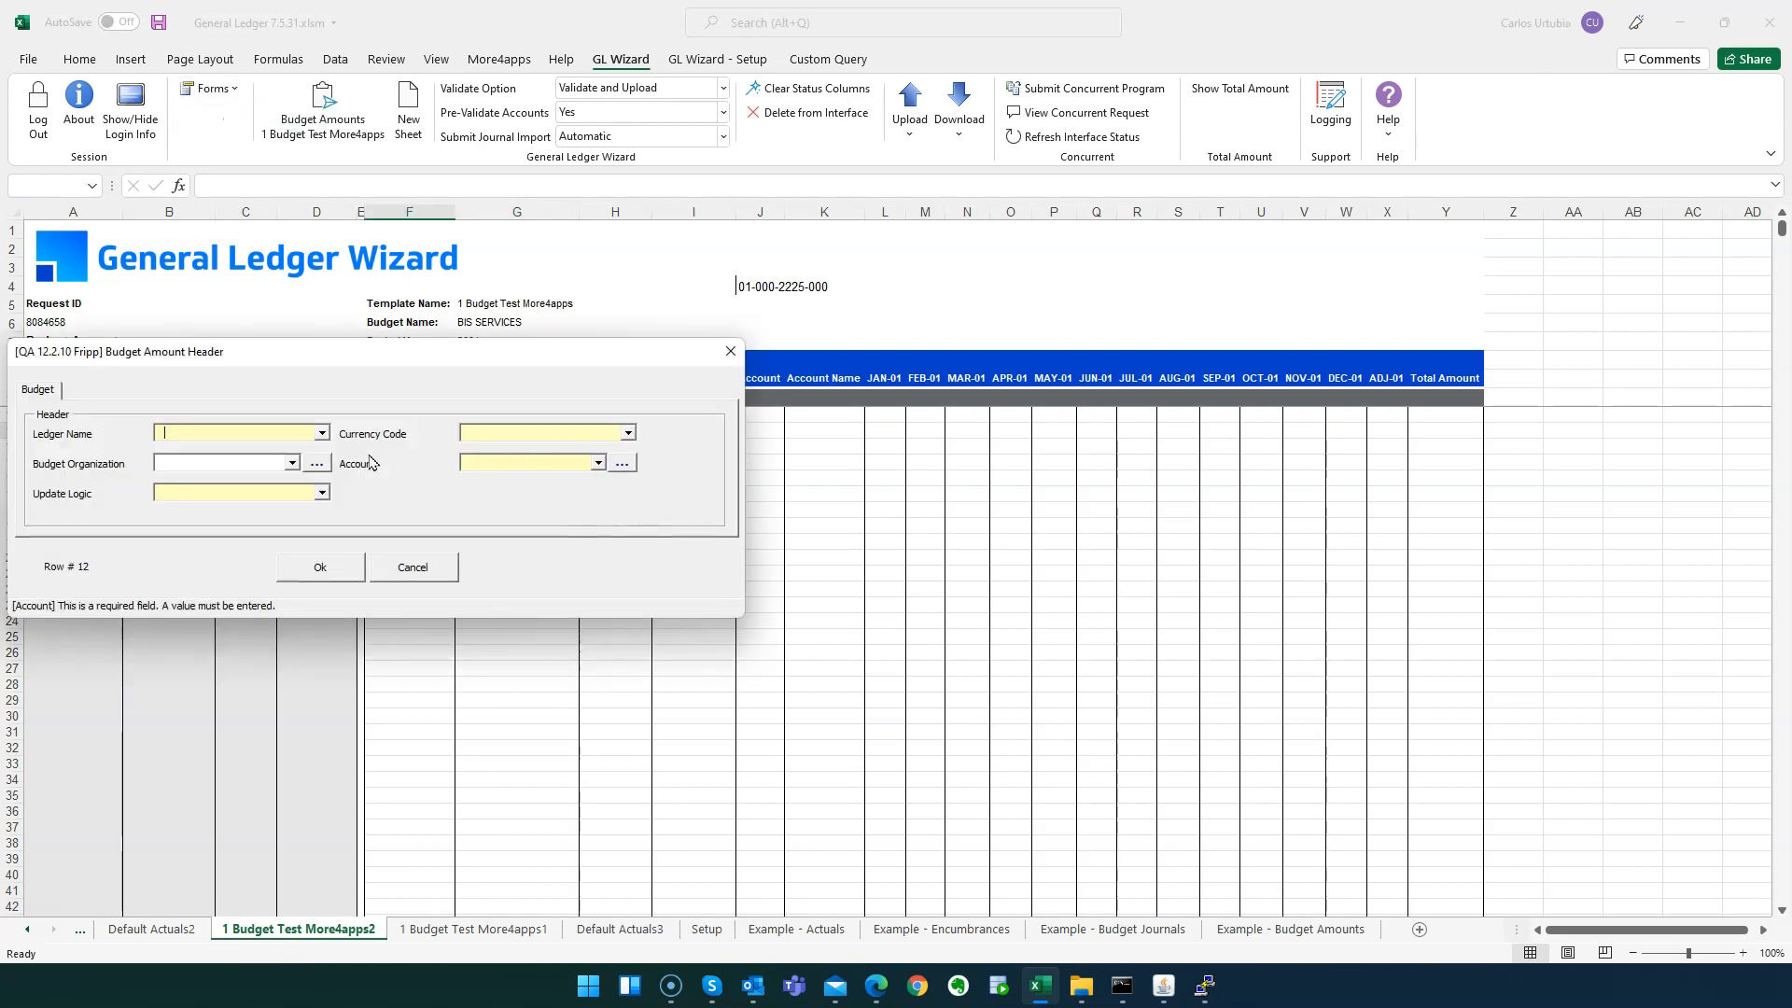
click(324, 434)
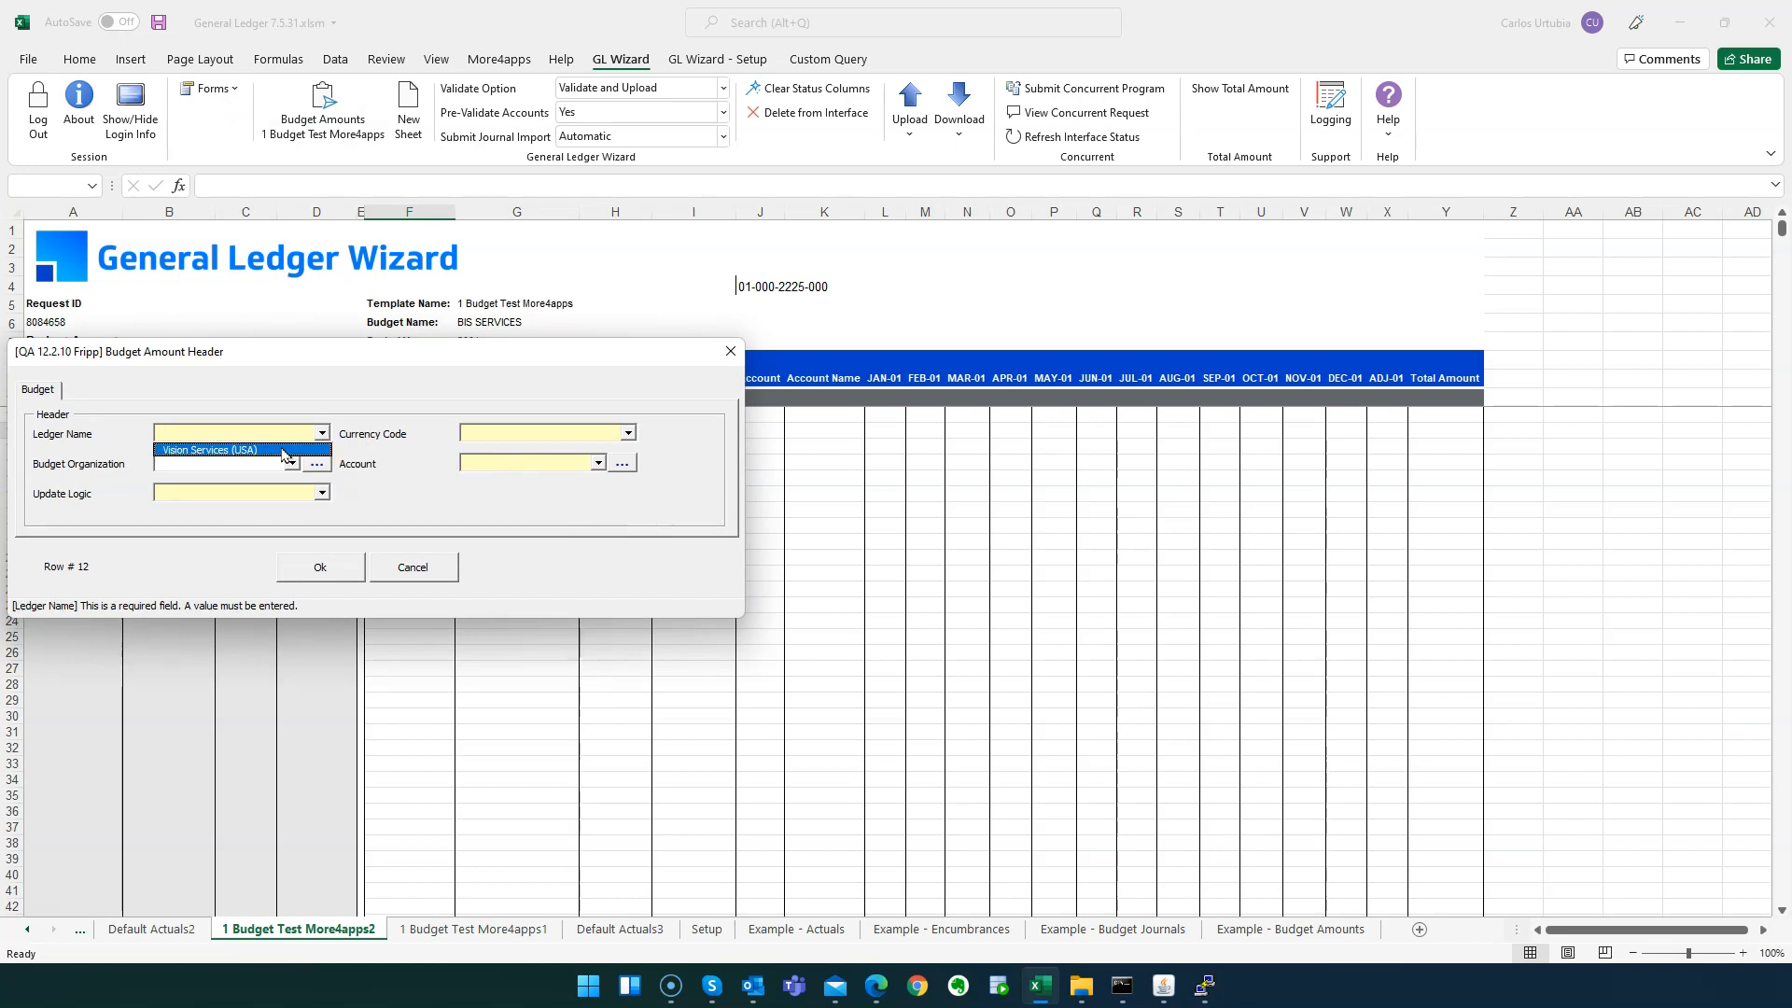
click(284, 454)
click(632, 436)
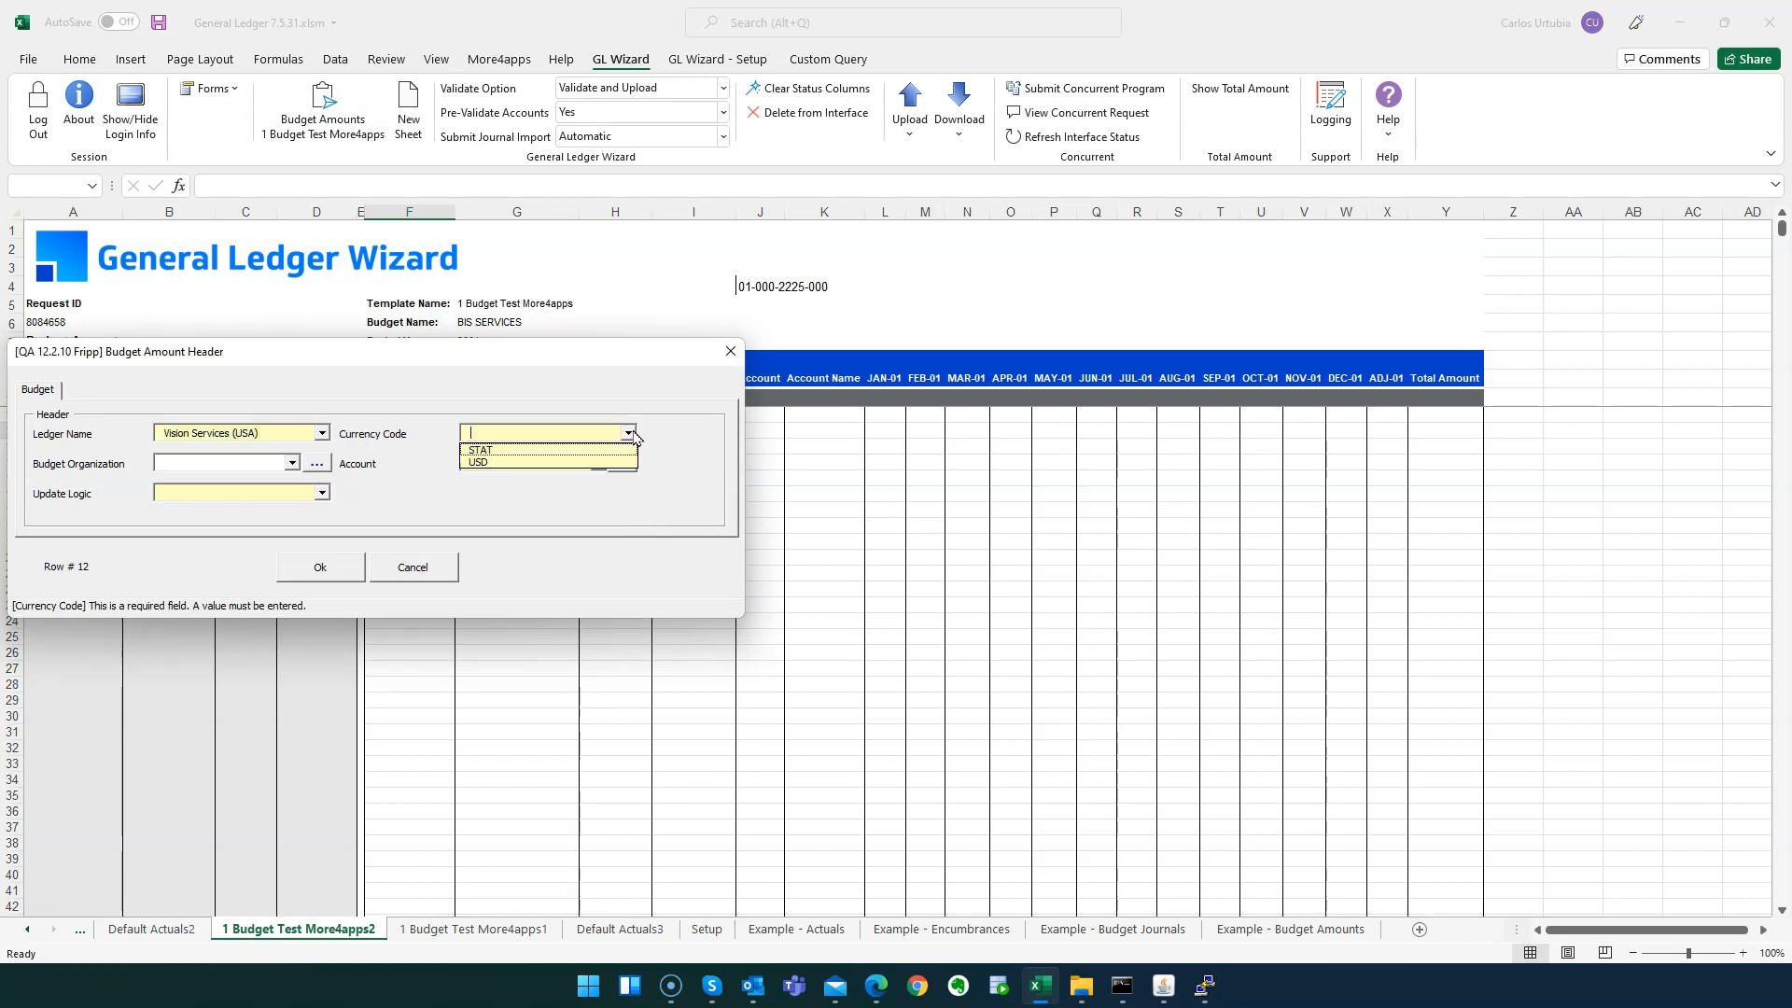
click(518, 466)
click(246, 460)
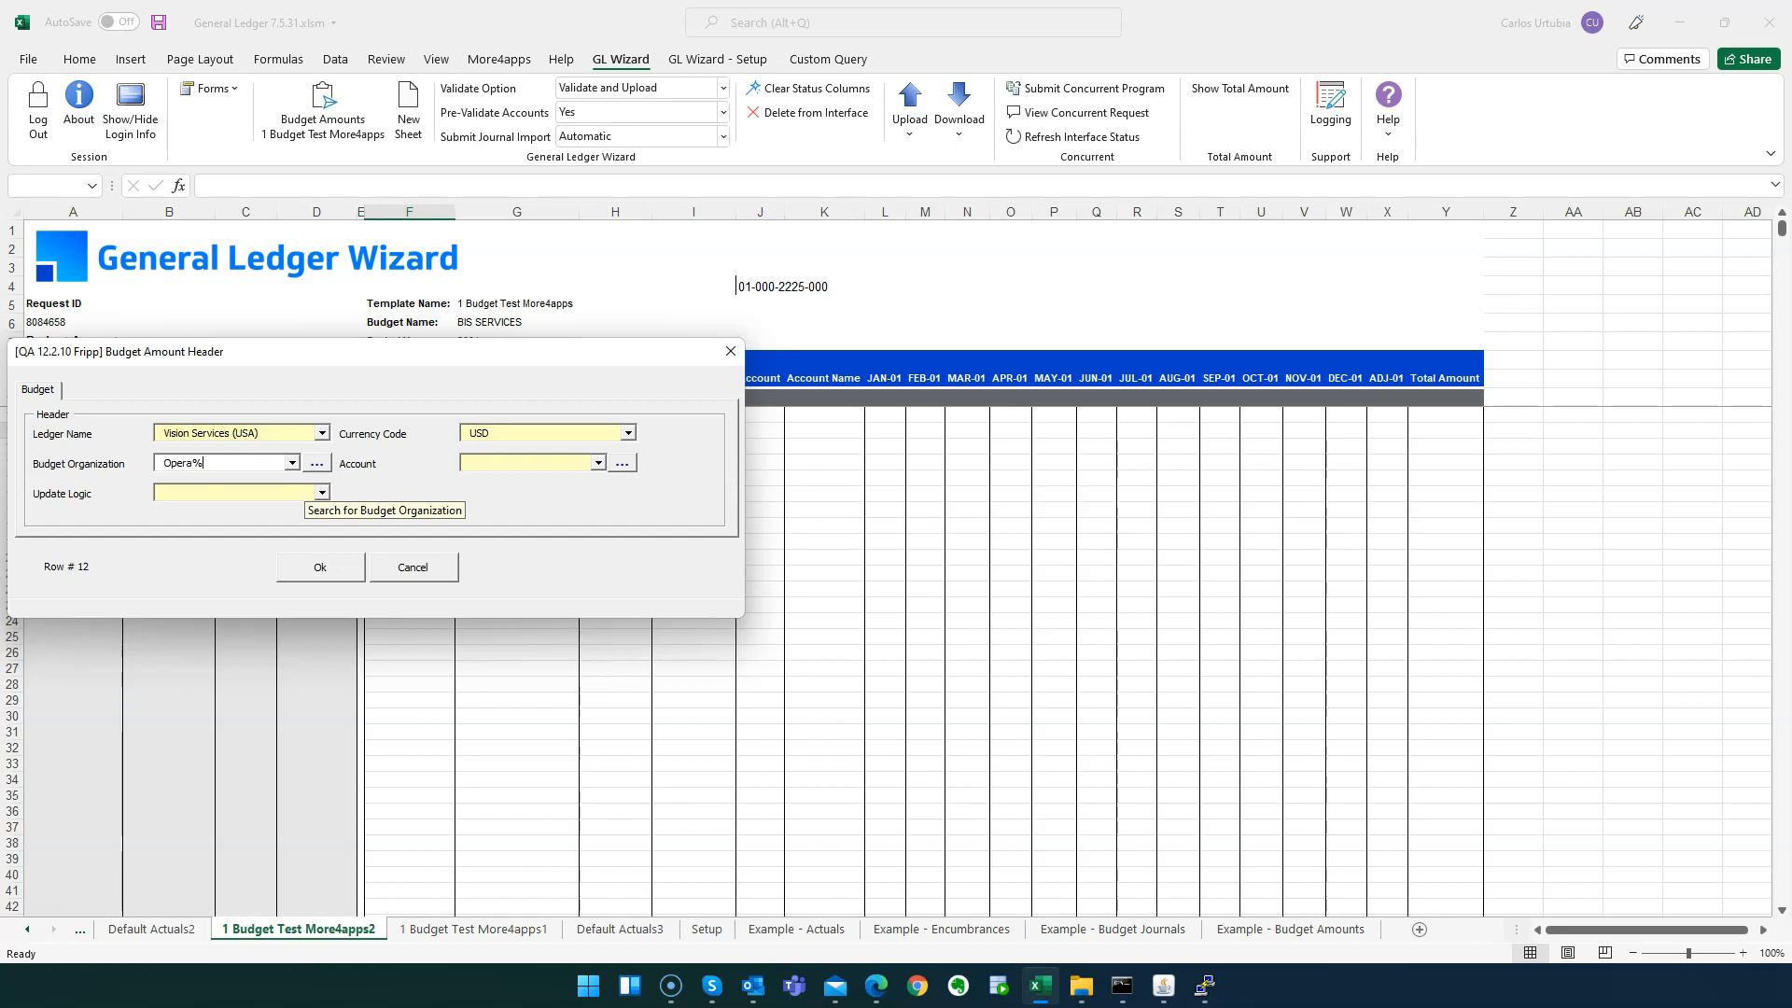
click(319, 464)
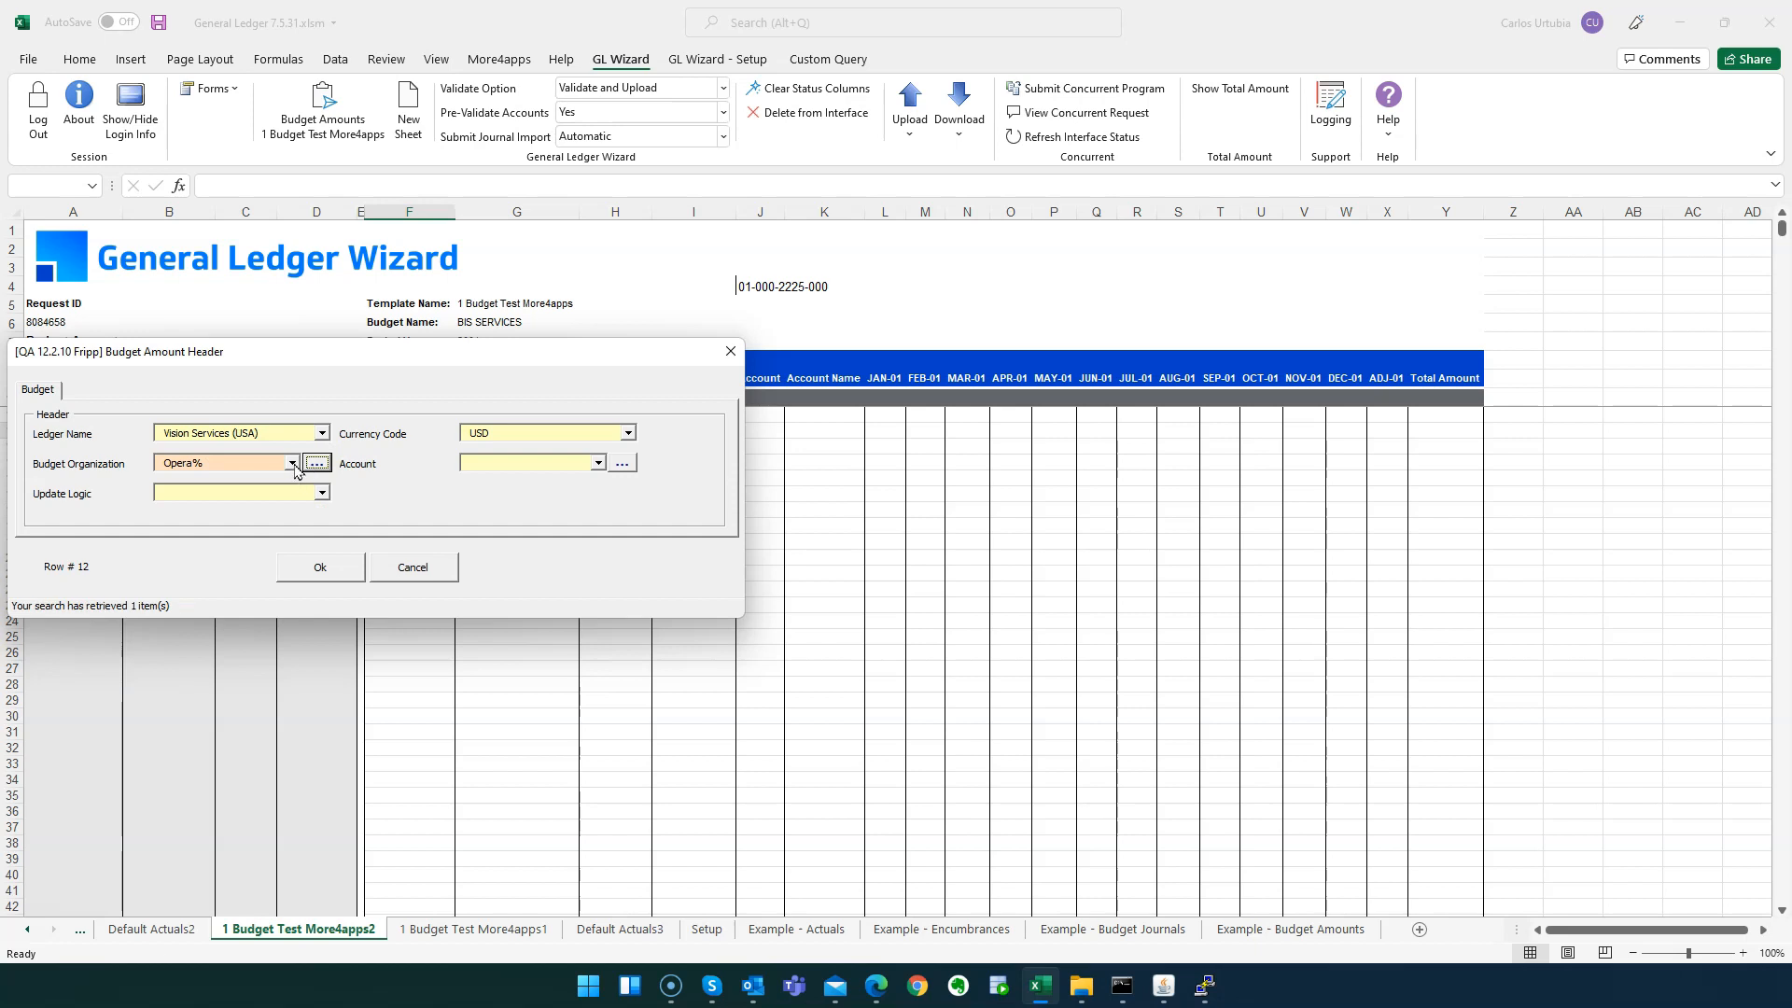
click(250, 481)
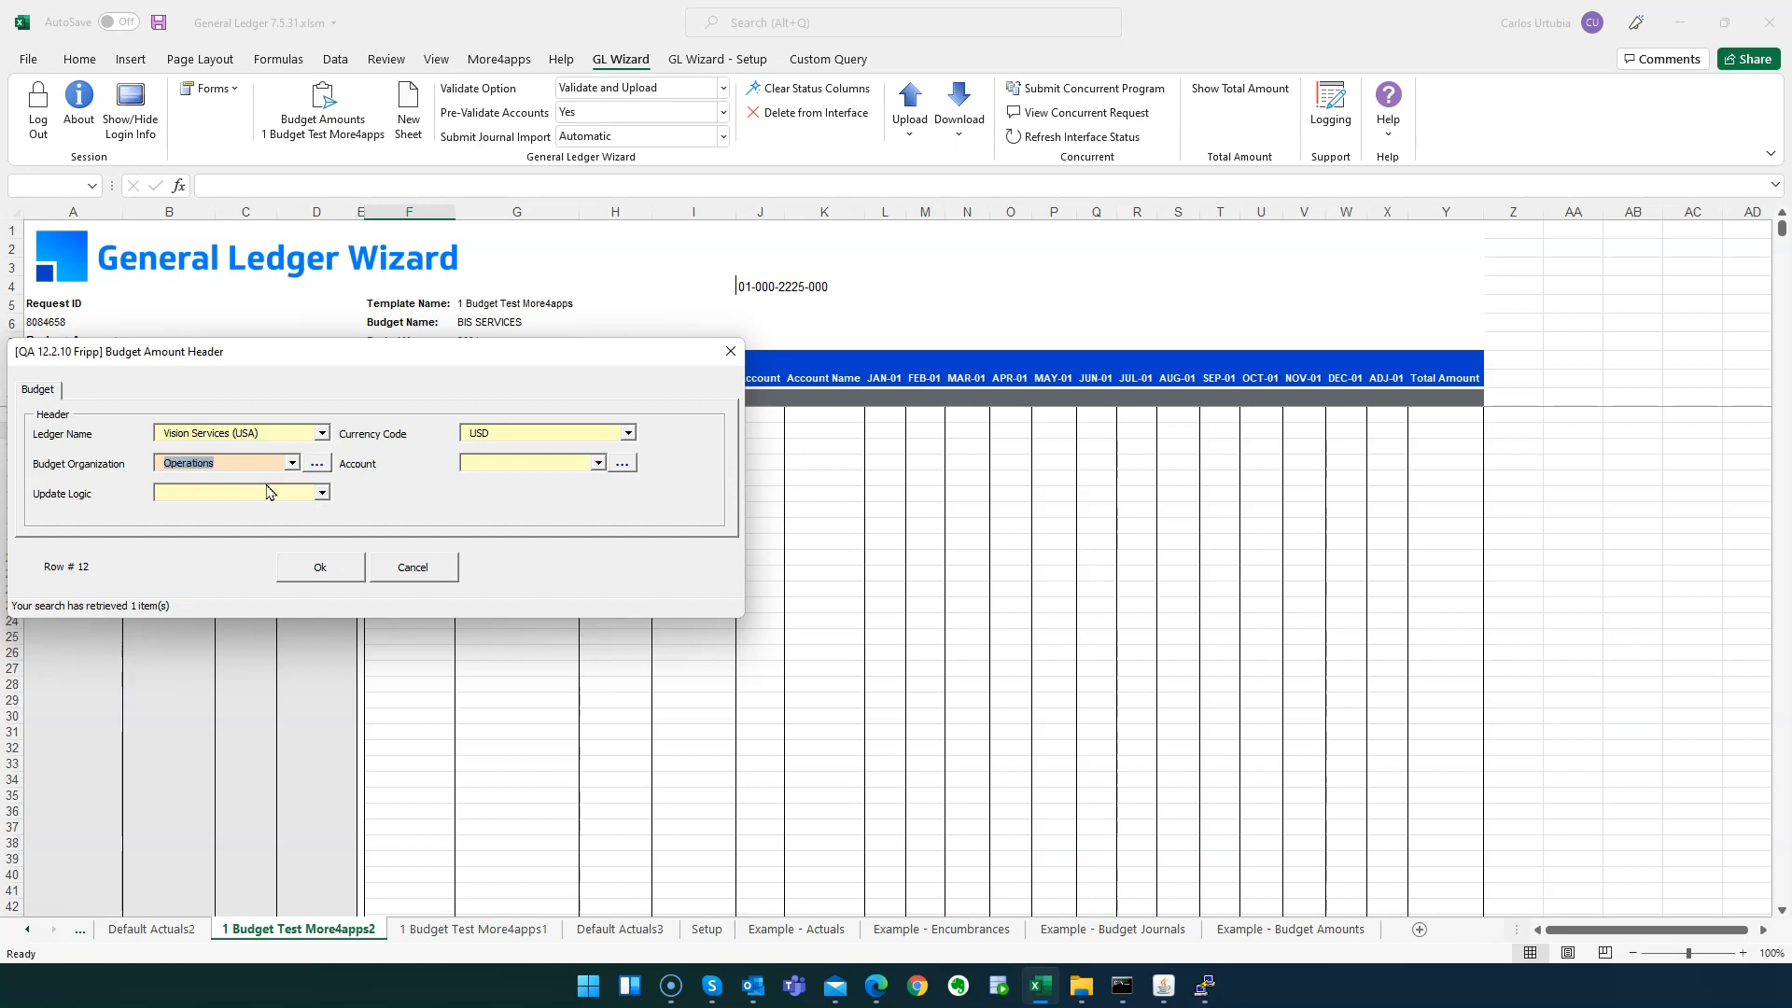
click(547, 463)
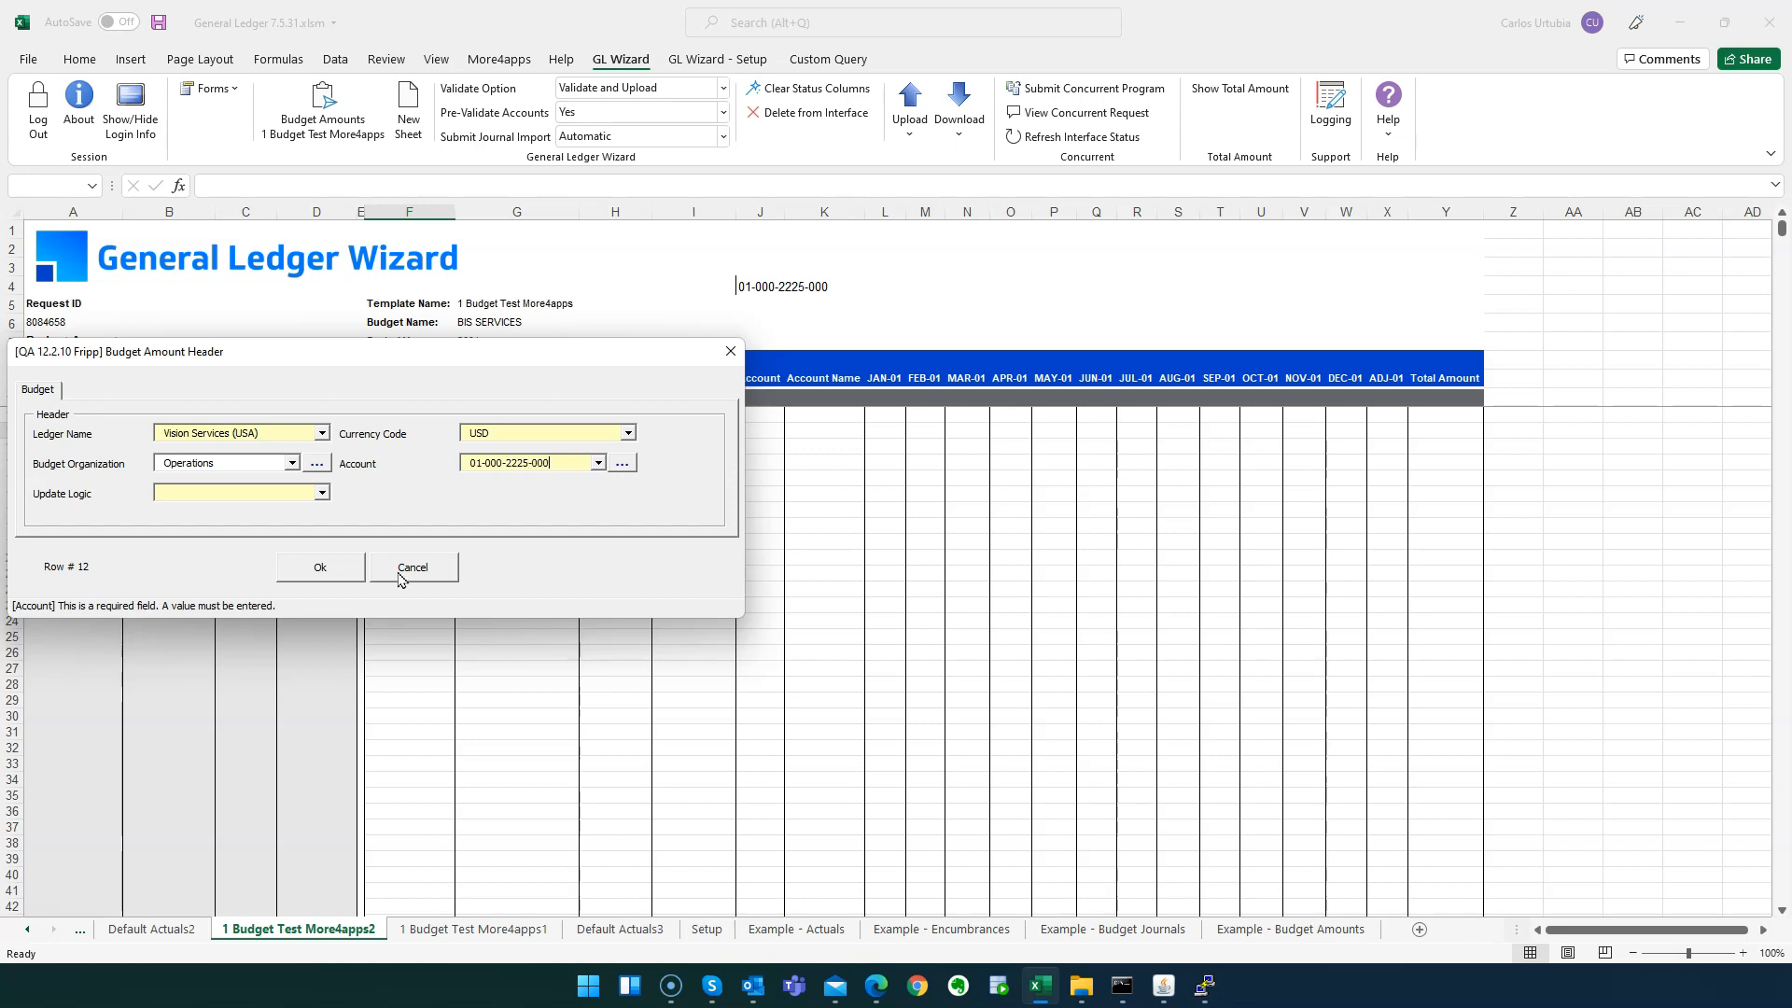
click(622, 463)
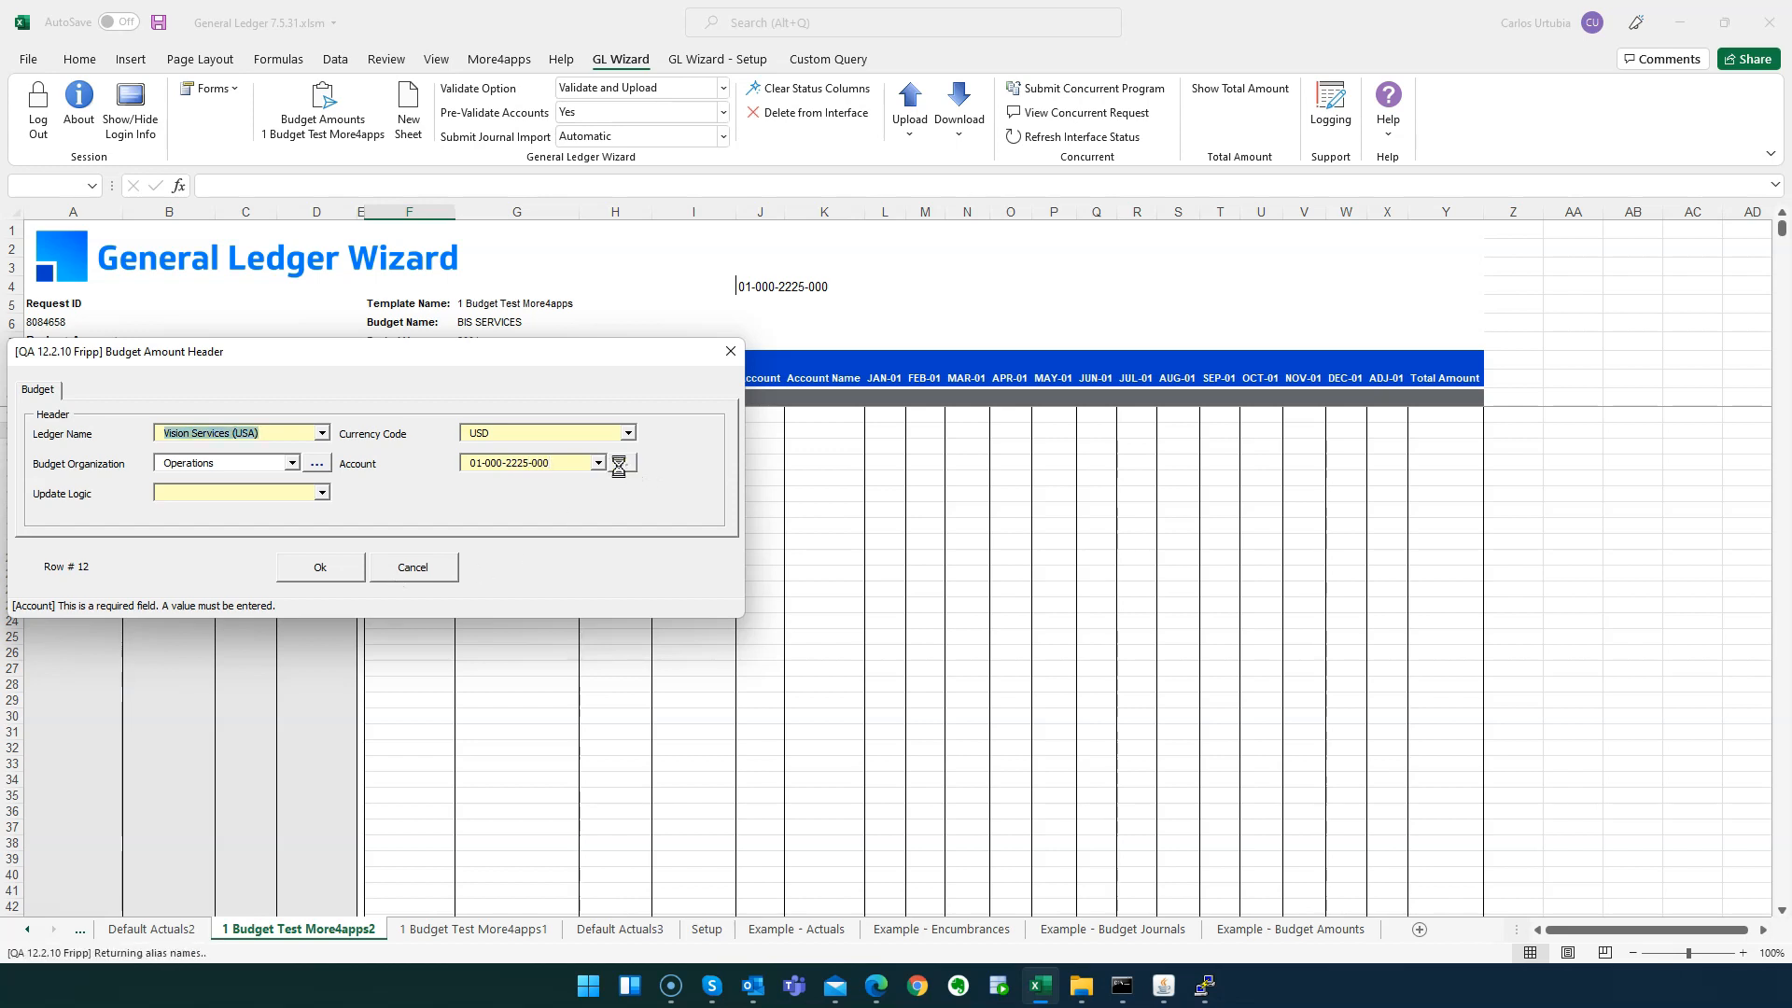
click(800, 549)
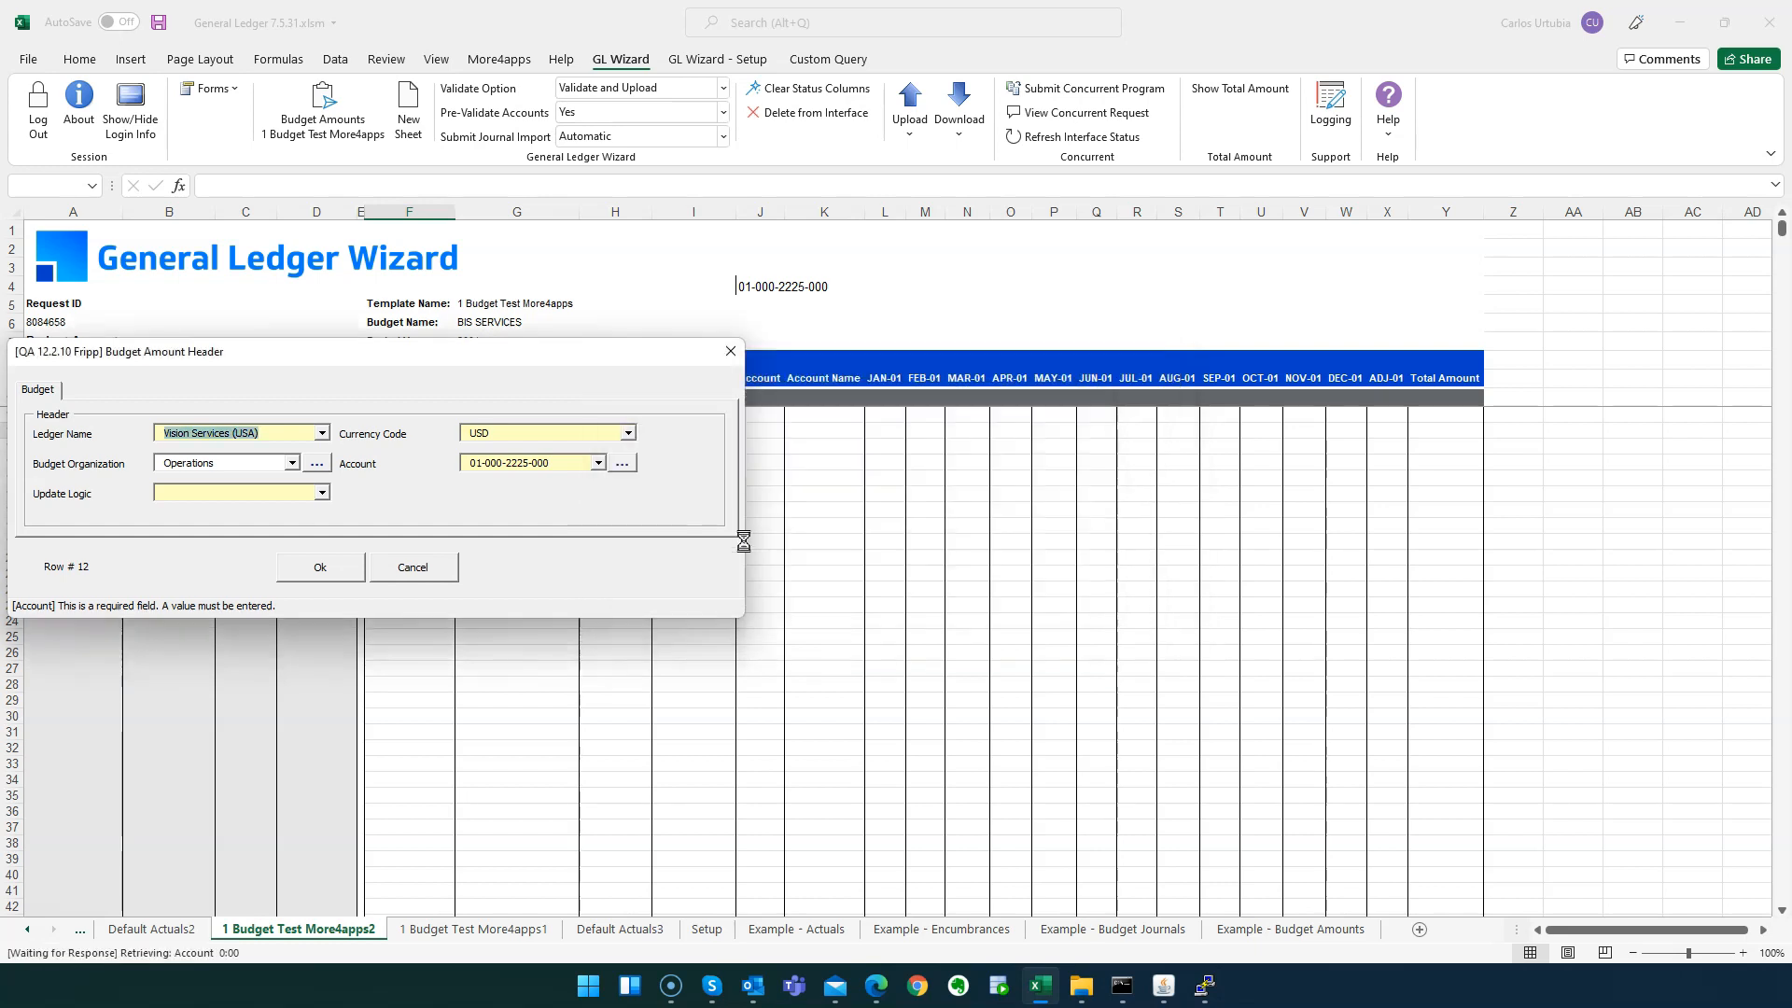
Step: Set the update logic to Replace and write the form's header values to row 12
click(248, 493)
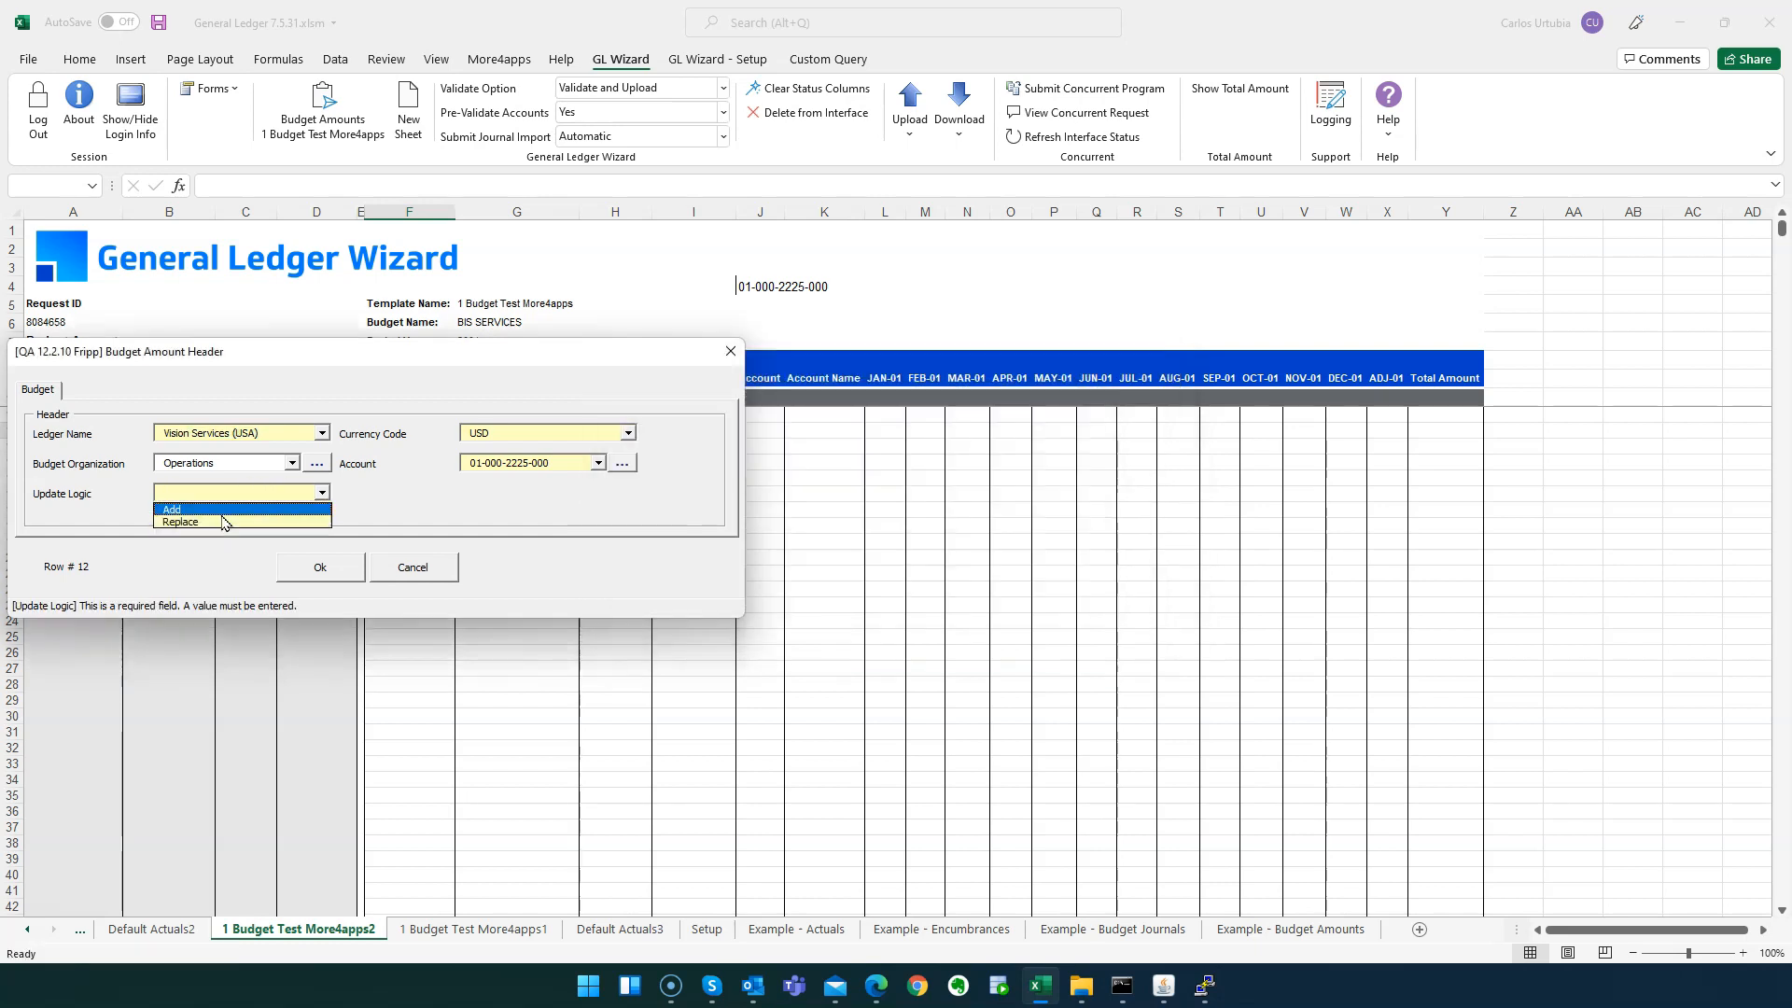
click(220, 522)
click(319, 566)
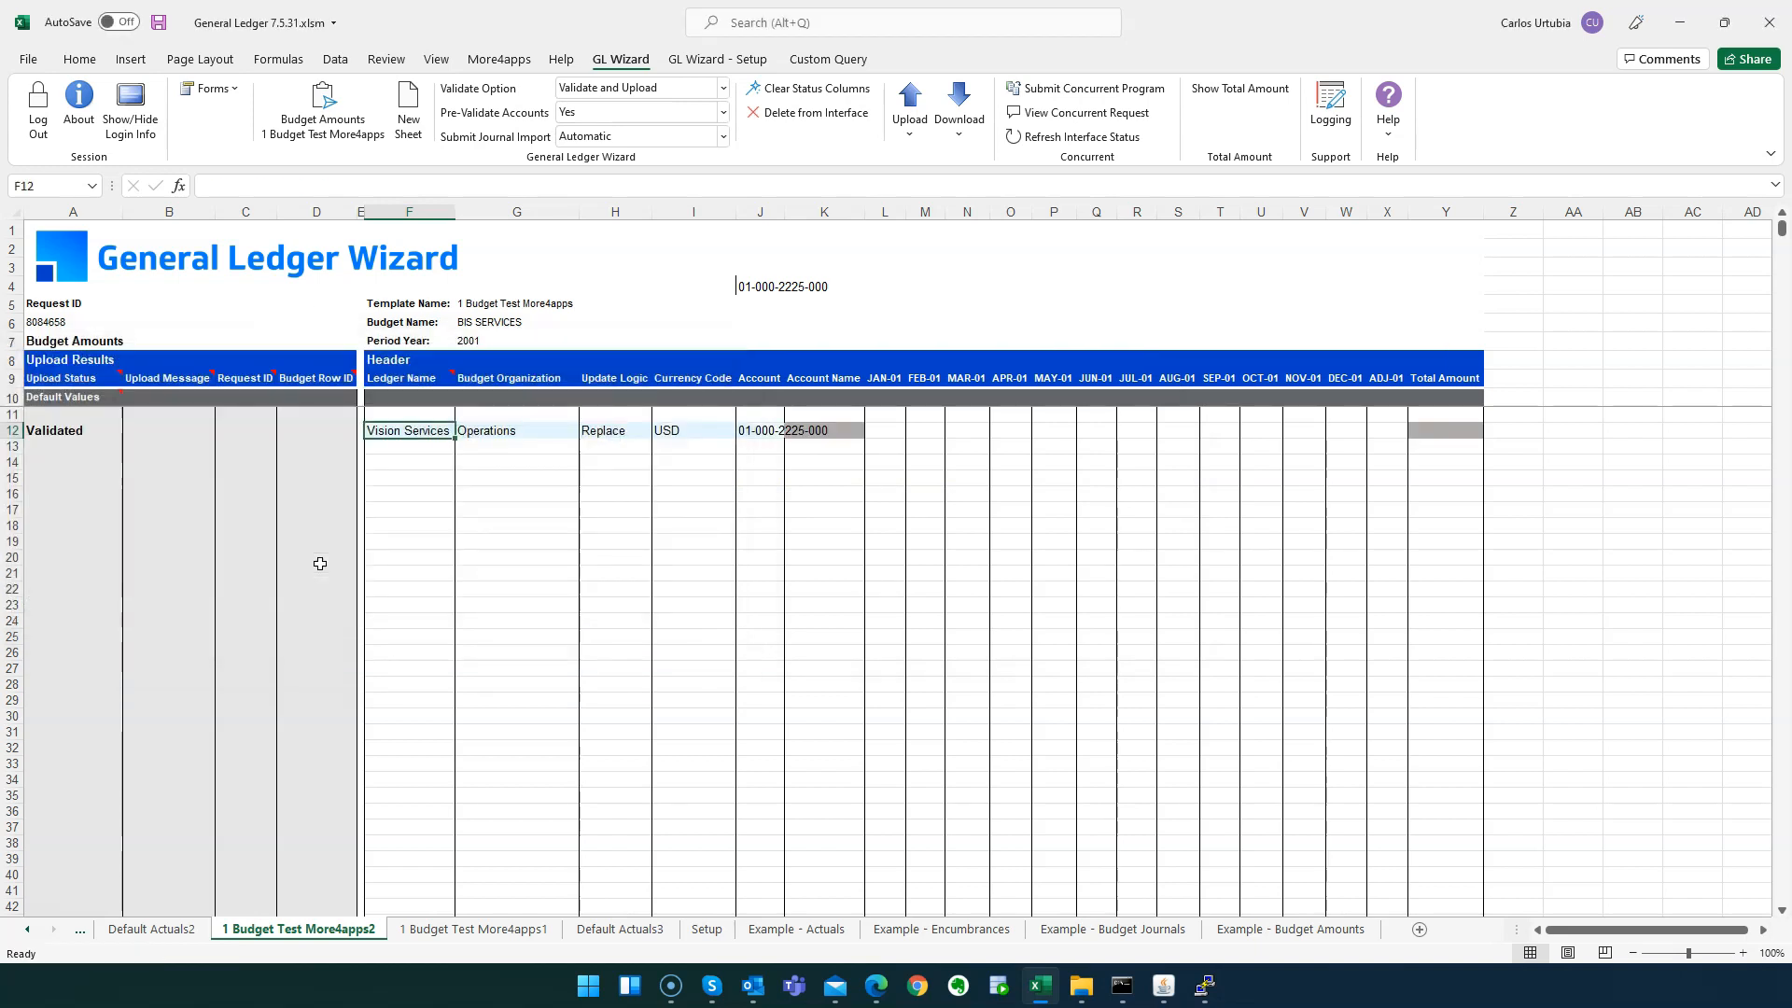
Step: Enter 1500 as the JAN-01 amount in row 12 and the formula =L12+1 for FEB-01
click(884, 433)
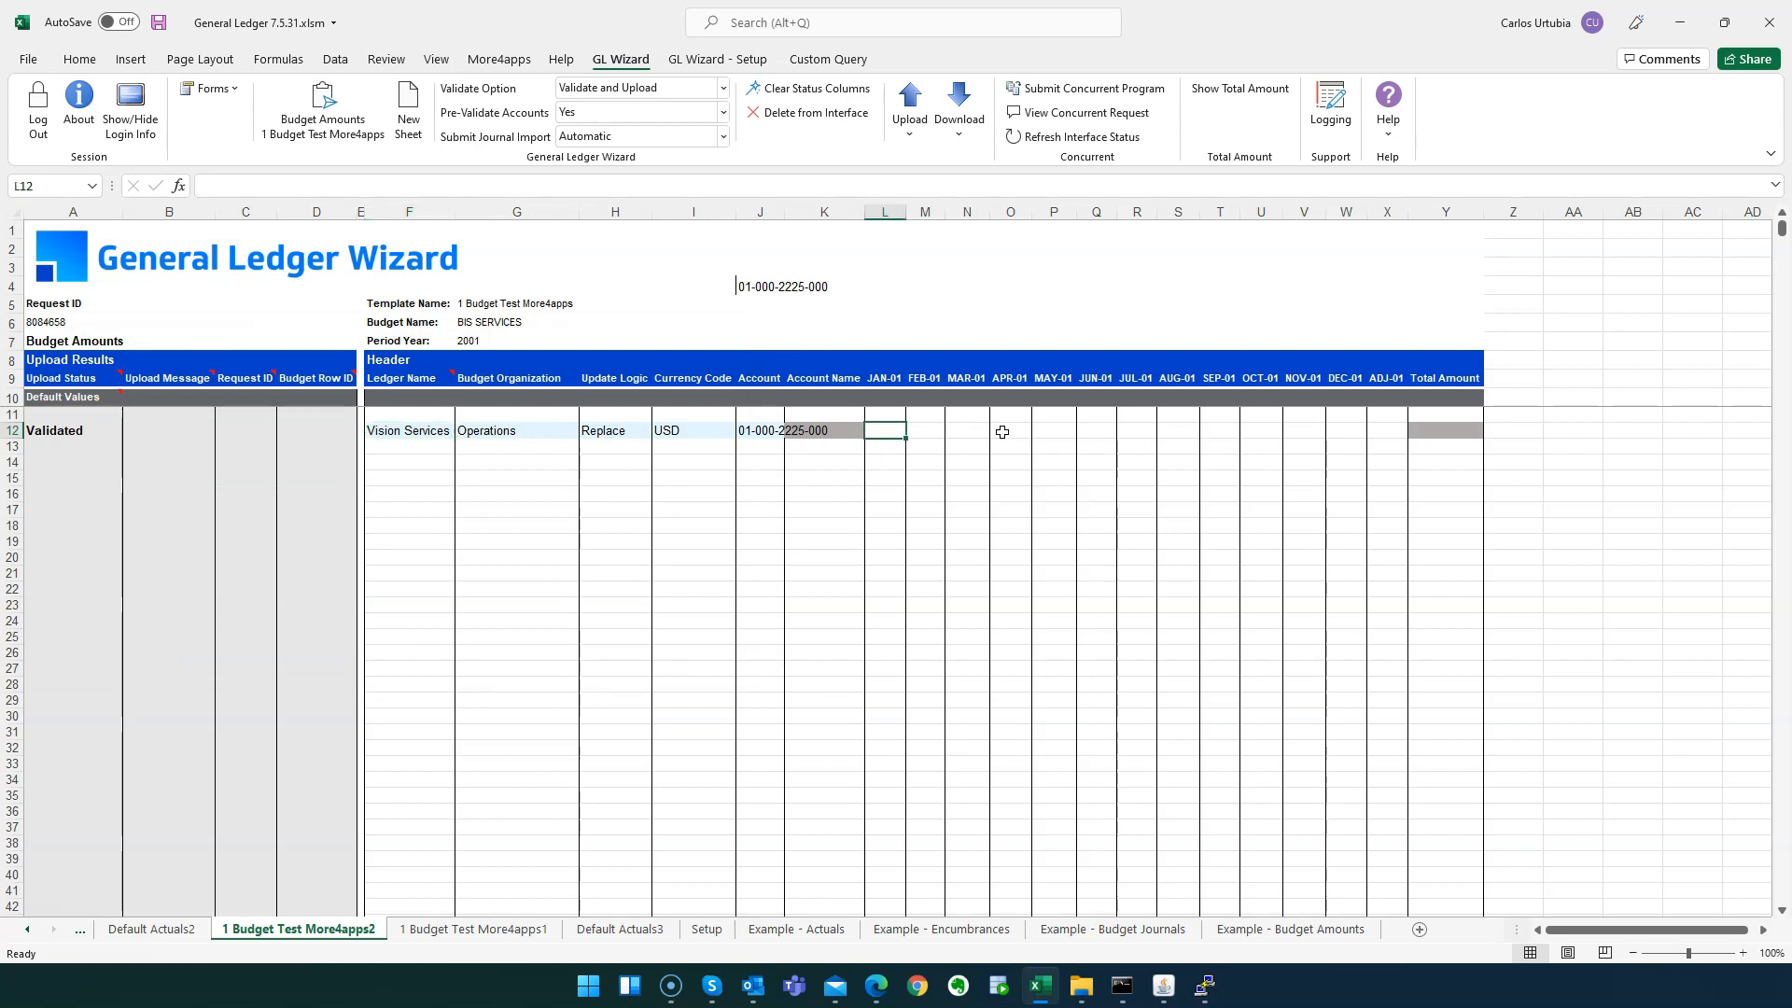
text(1500)
key(Tab)
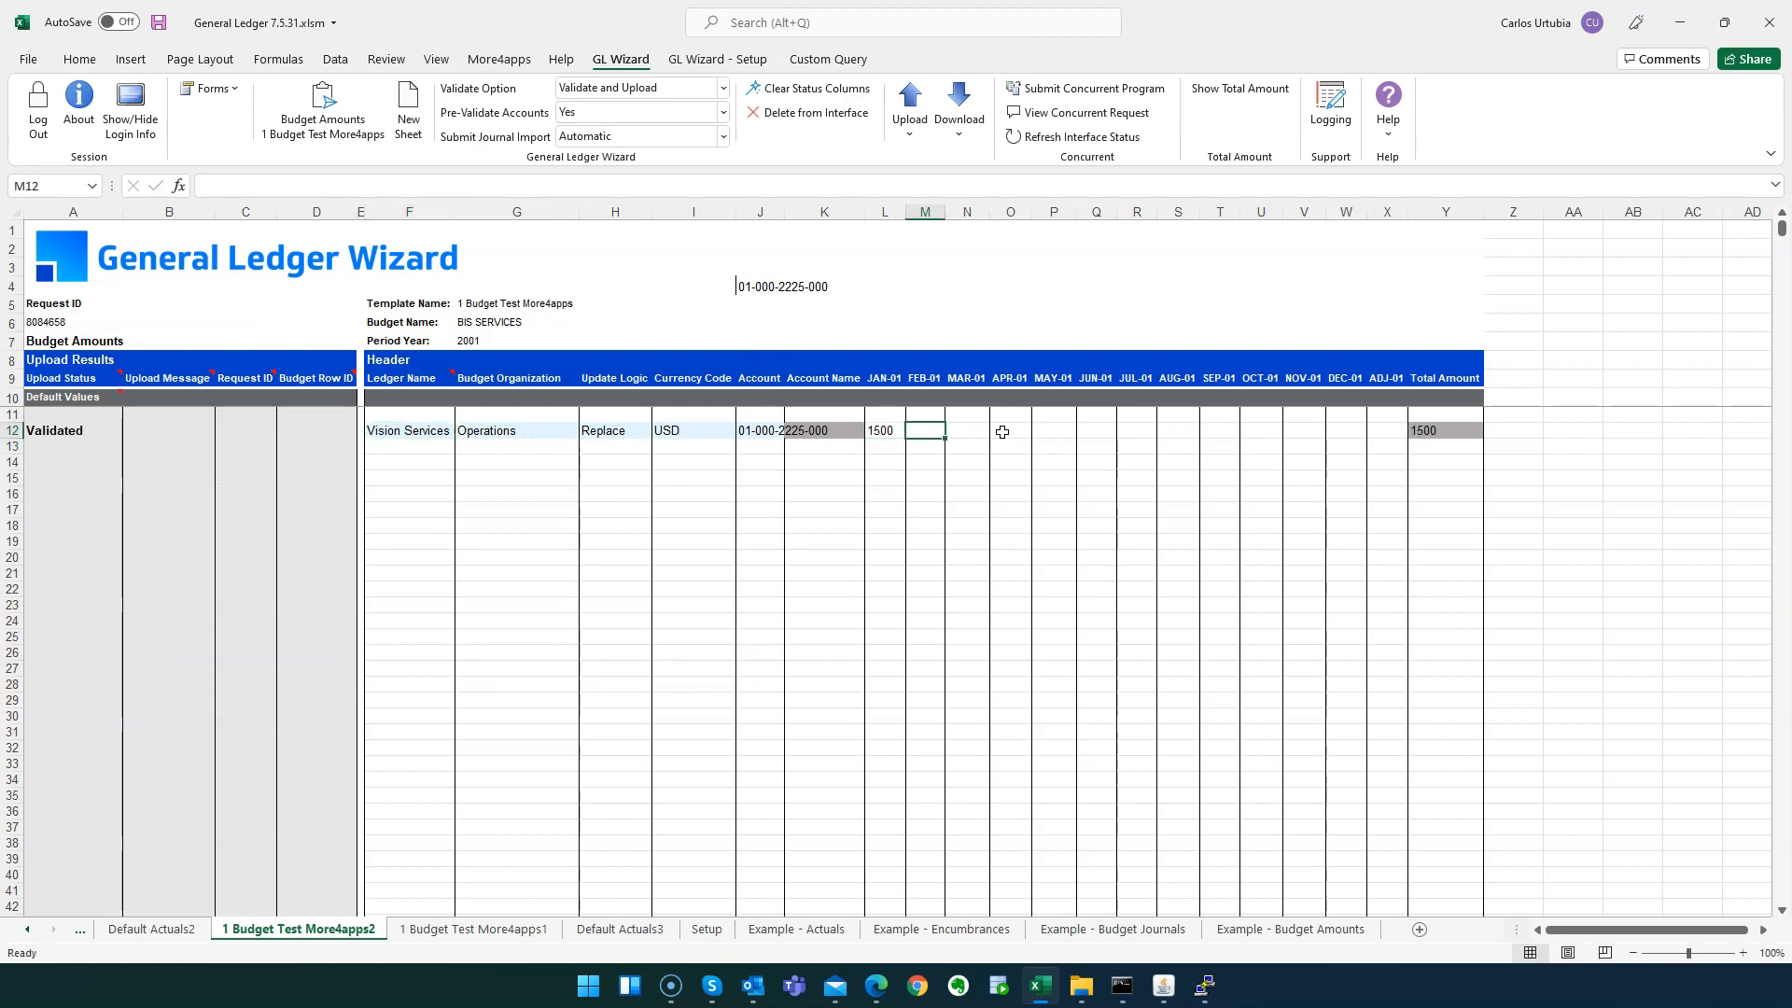
text(=)
key(Left)
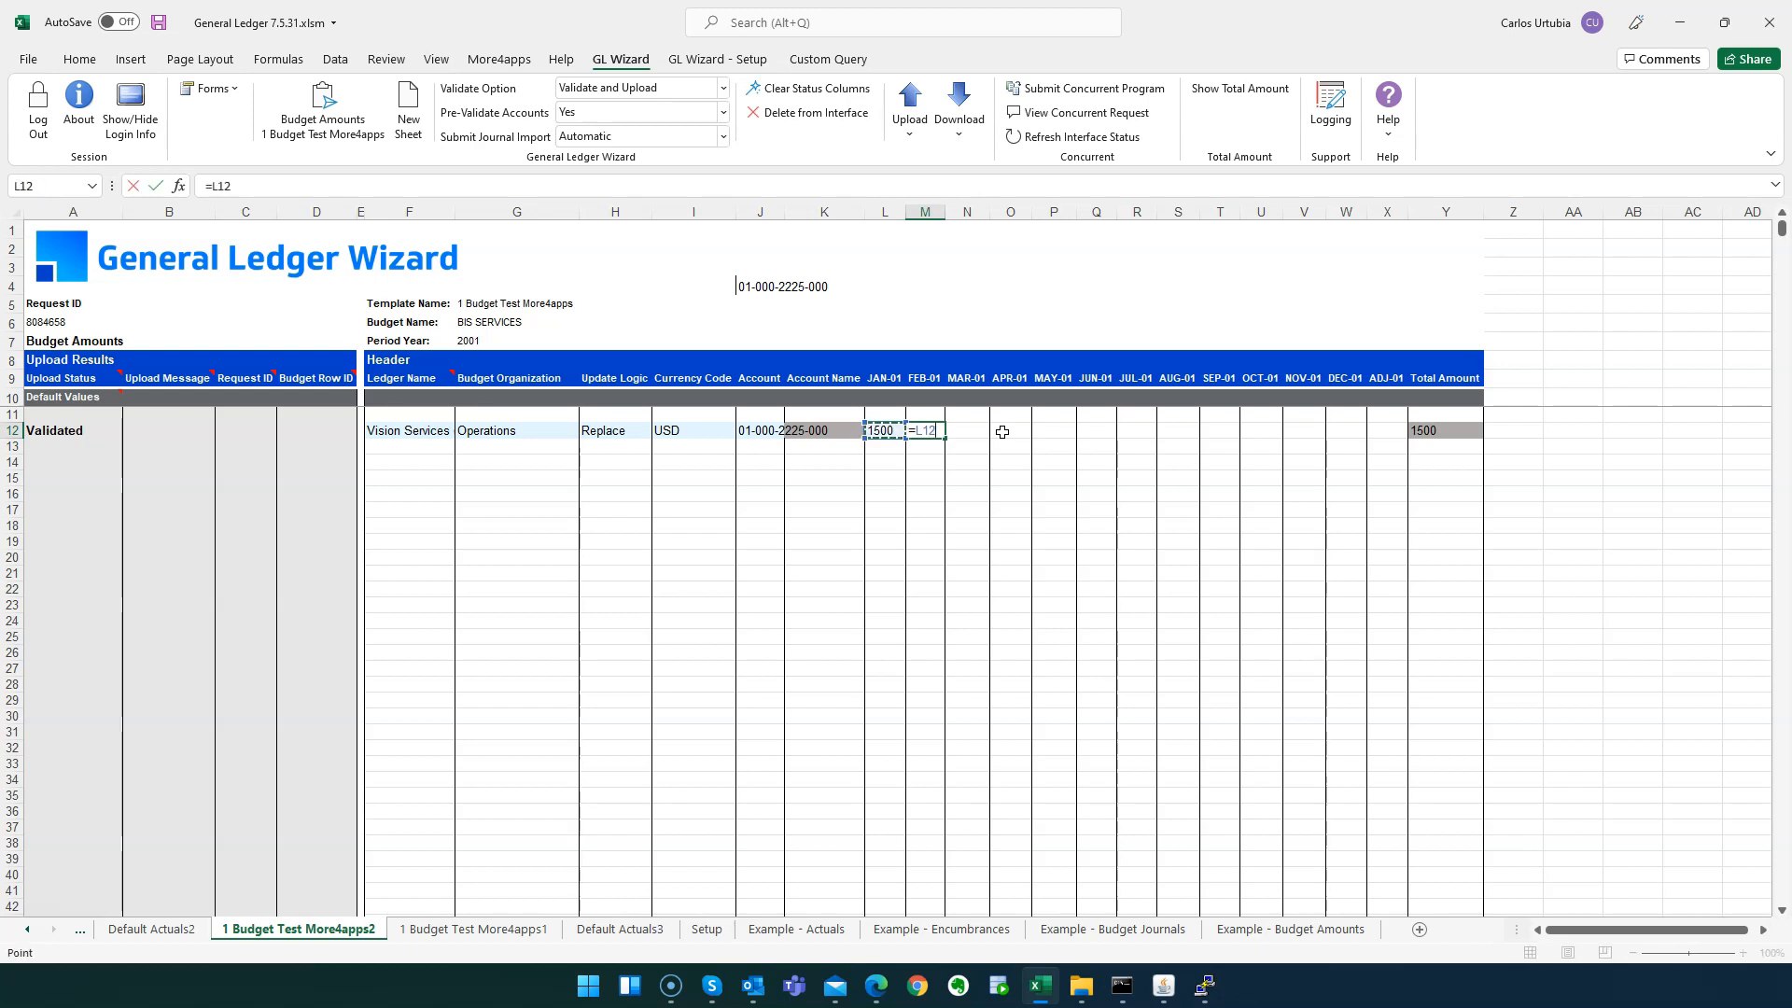
text(+1)
key(ctrl+Return)
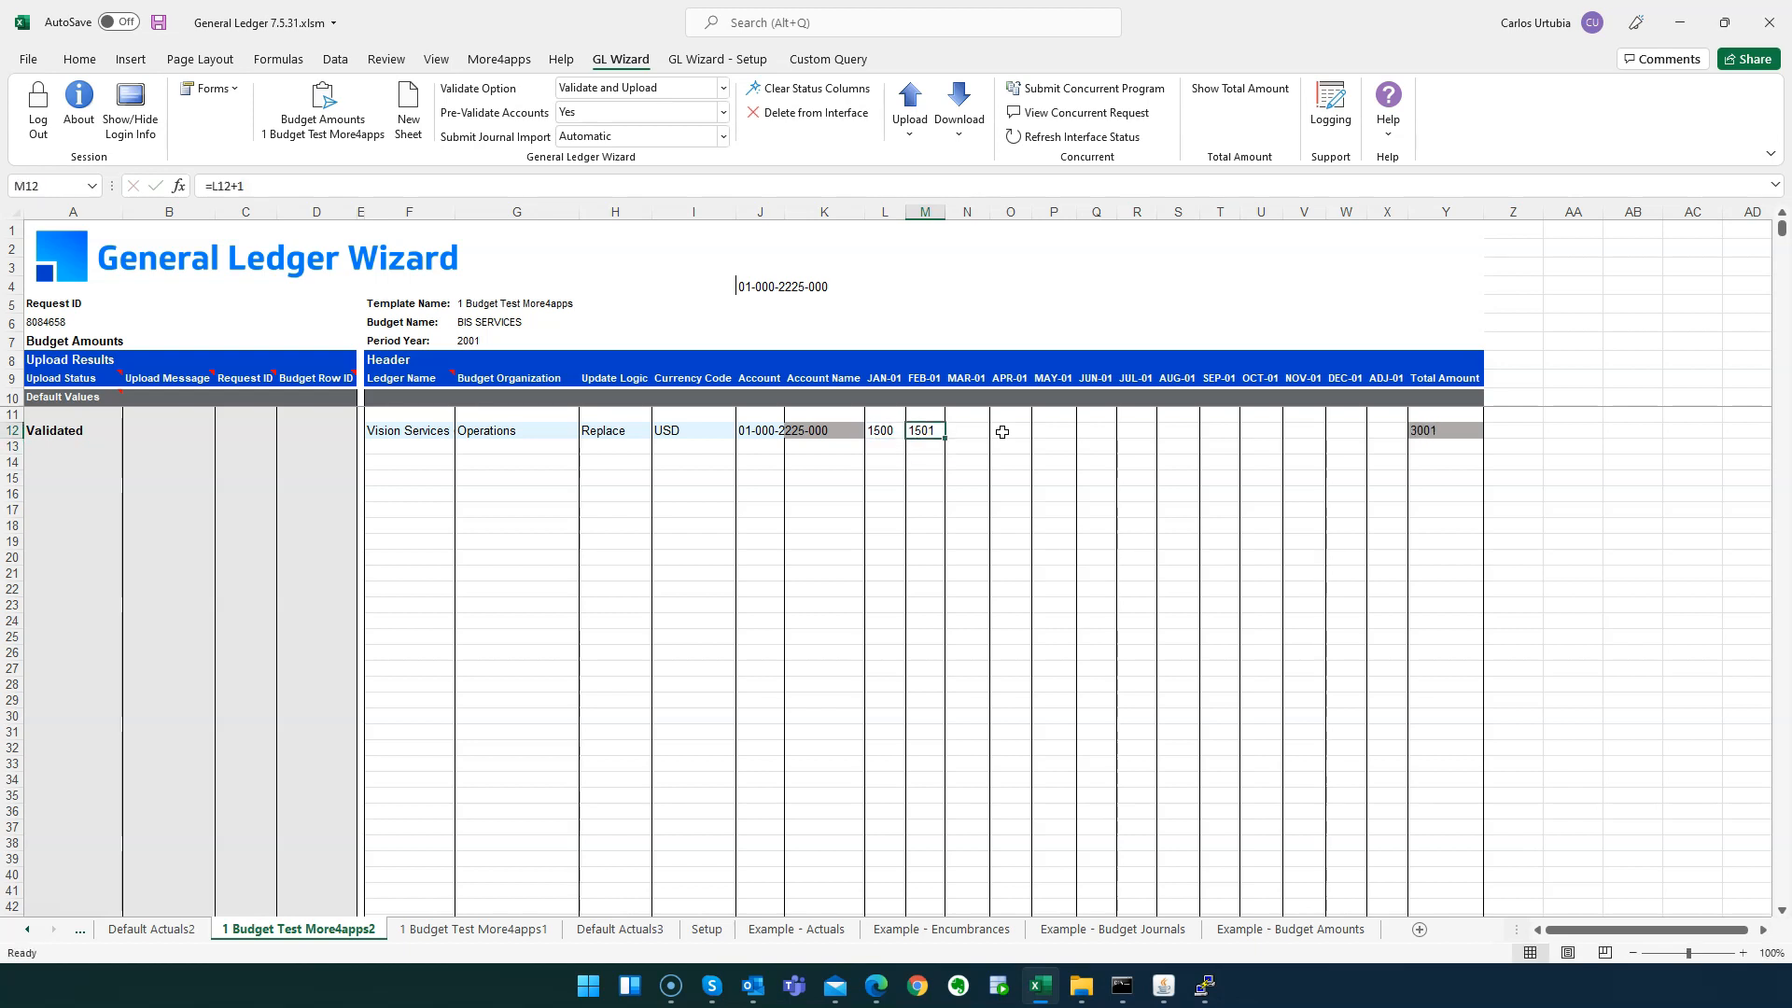
Step: Copy the FEB-01 formula across the remaining months of row 12 through DEC-01
key(ctrl+c)
key(shift+Right)
key(shift+Right)
key(shift+Right)
key(shift+Right)
key(shift+Right)
key(shift+Right)
key(shift+Right)
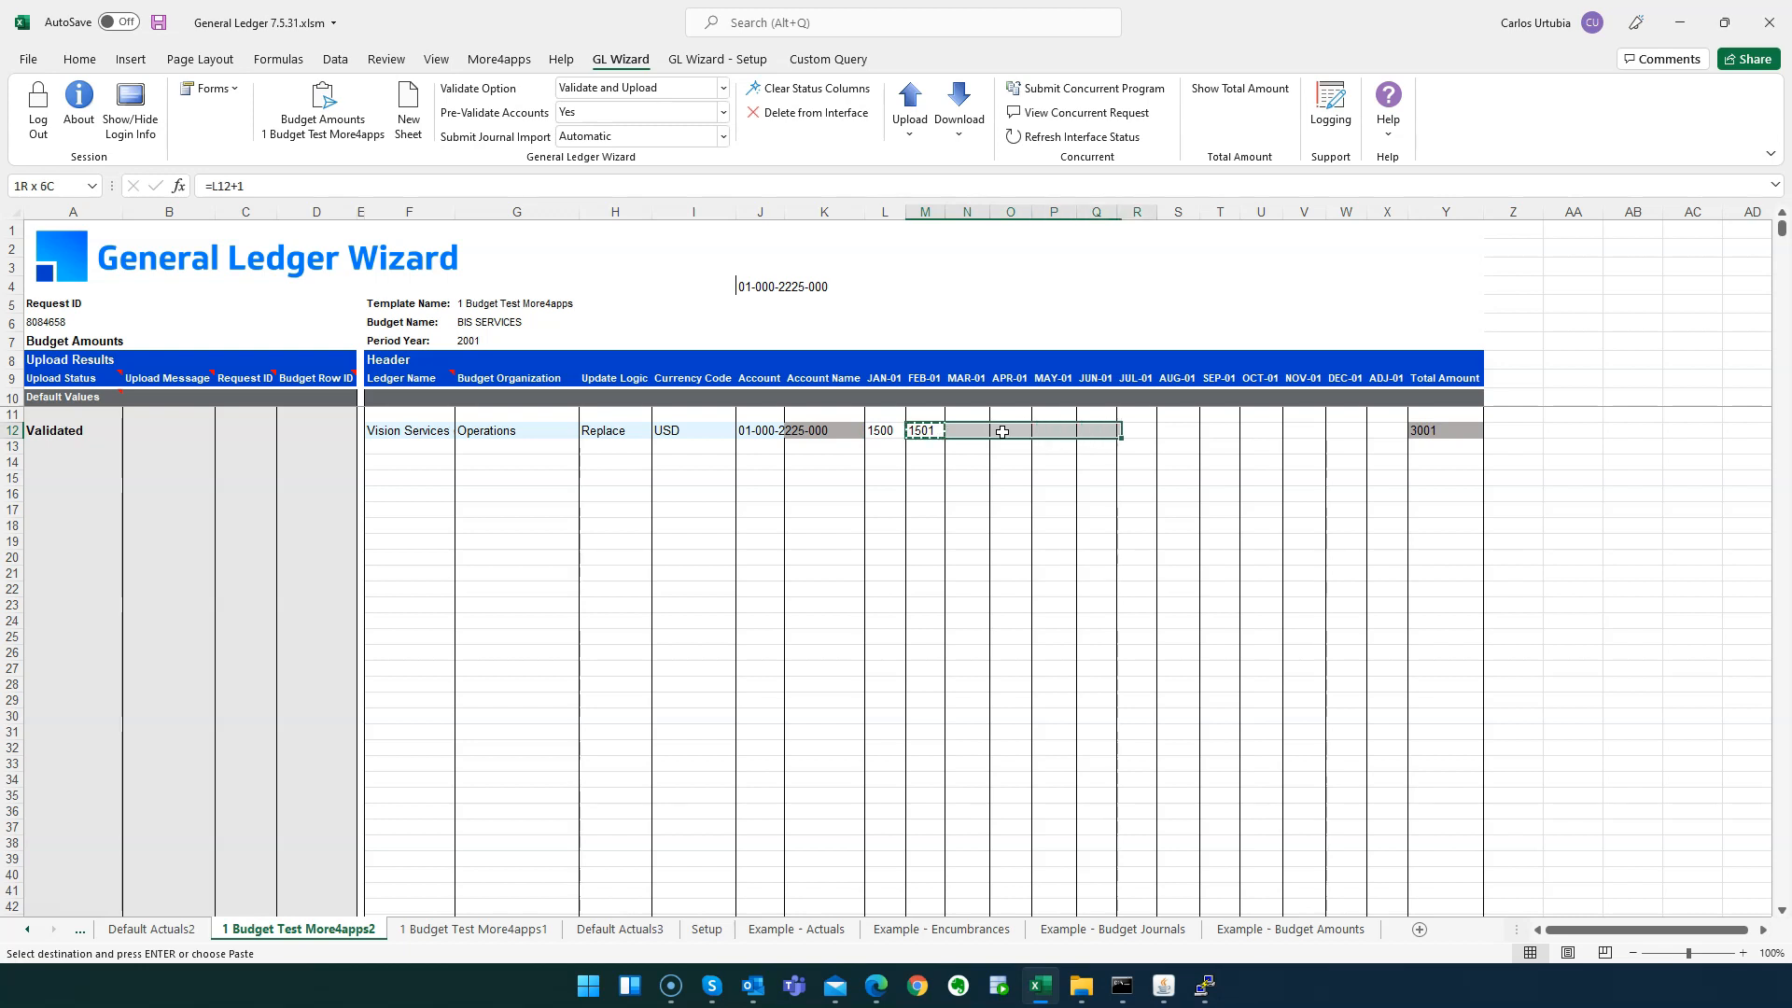
key(shift+Right)
key(shift+Right)
key(shift+Right)
key(Return)
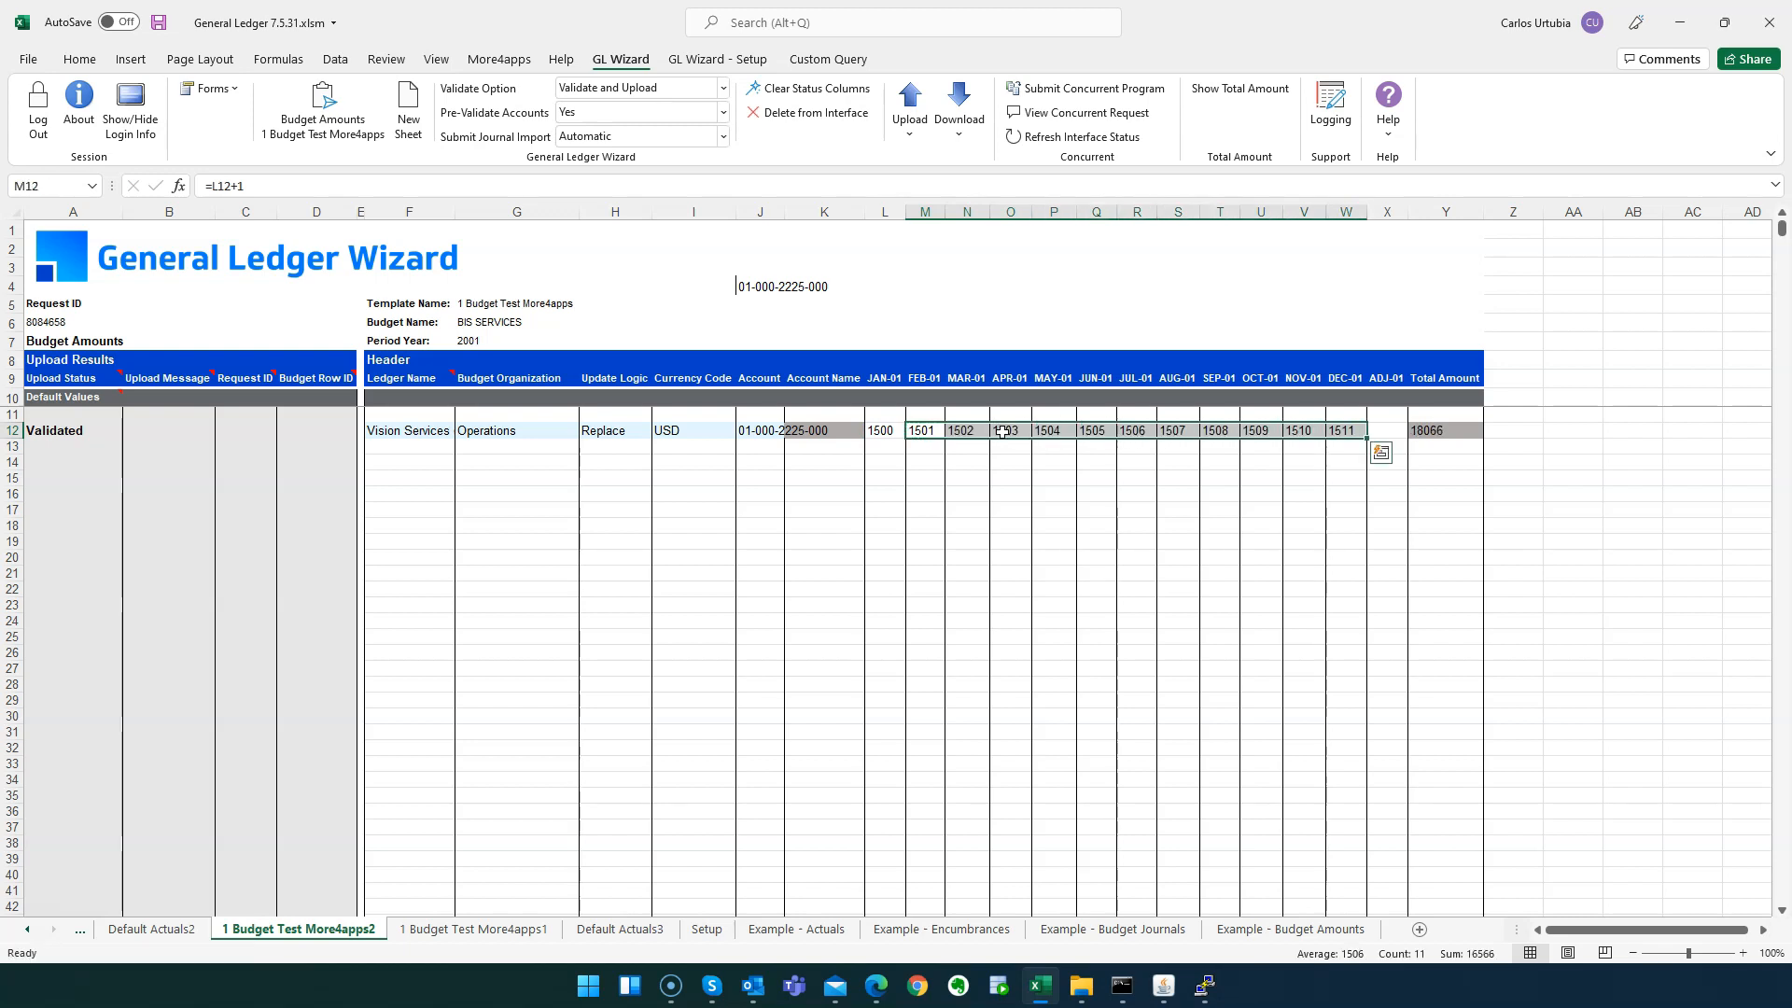
Step: Examine the monthly amounts and the total amount along row 12
key(Right)
key(Right)
key(Right)
key(Right)
key(Right)
key(Right)
key(Right)
key(Right)
key(Right)
key(Right)
key(Right)
key(Right)
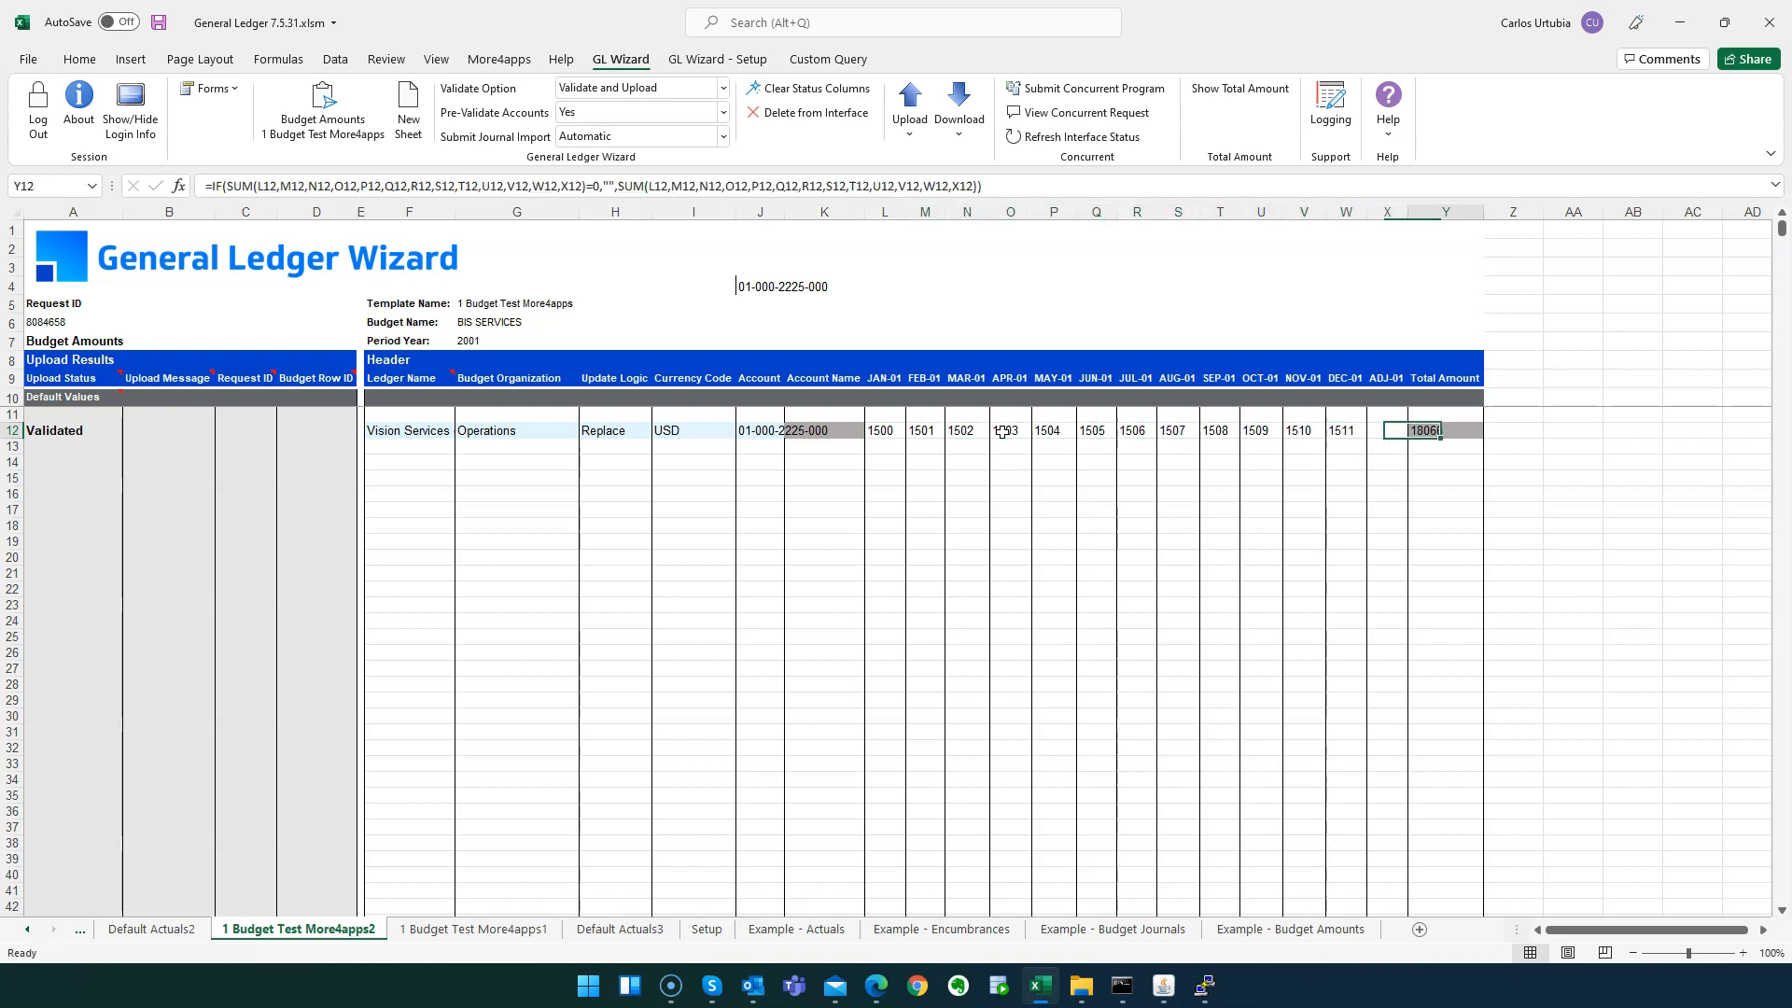
key(Left)
key(Left)
key(Left)
key(Left)
key(Left)
key(Left)
key(Left)
key(Left)
key(Left)
key(Left)
key(Left)
key(Left)
key(Left)
key(Left)
key(Left)
key(Left)
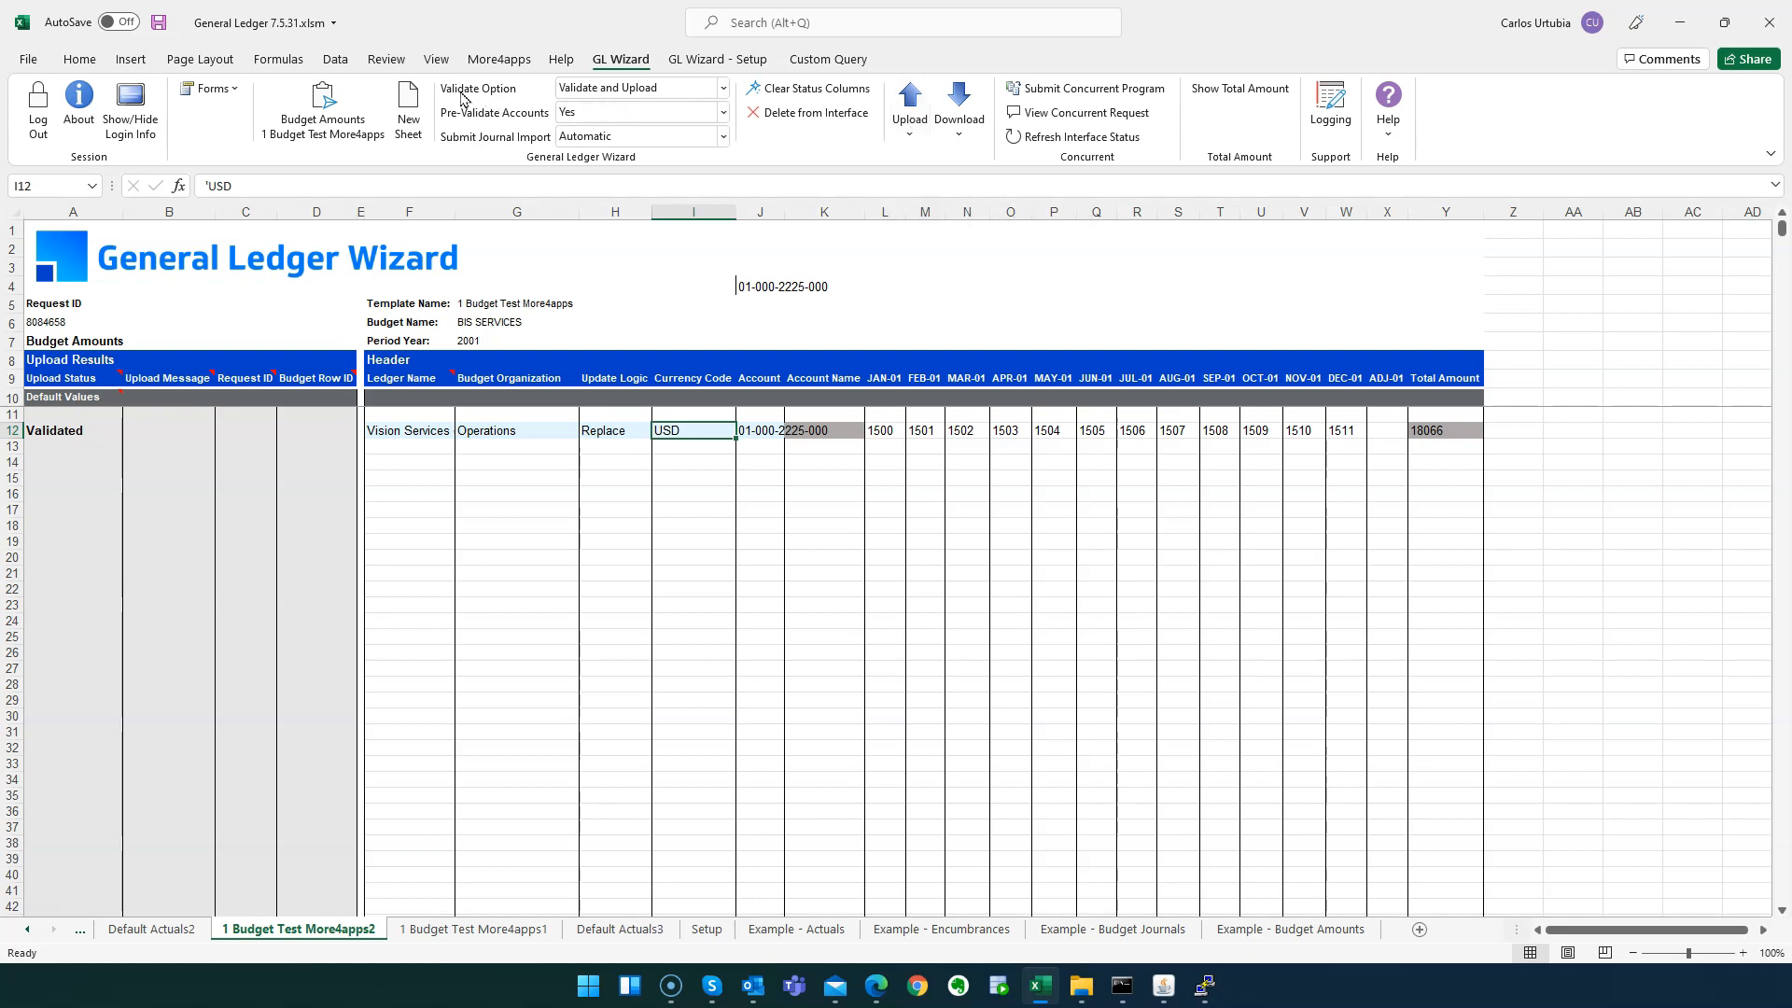
Step: Keep the validation option at Validate and Upload, upload the selected budget row, and dismiss the processing report
click(615, 90)
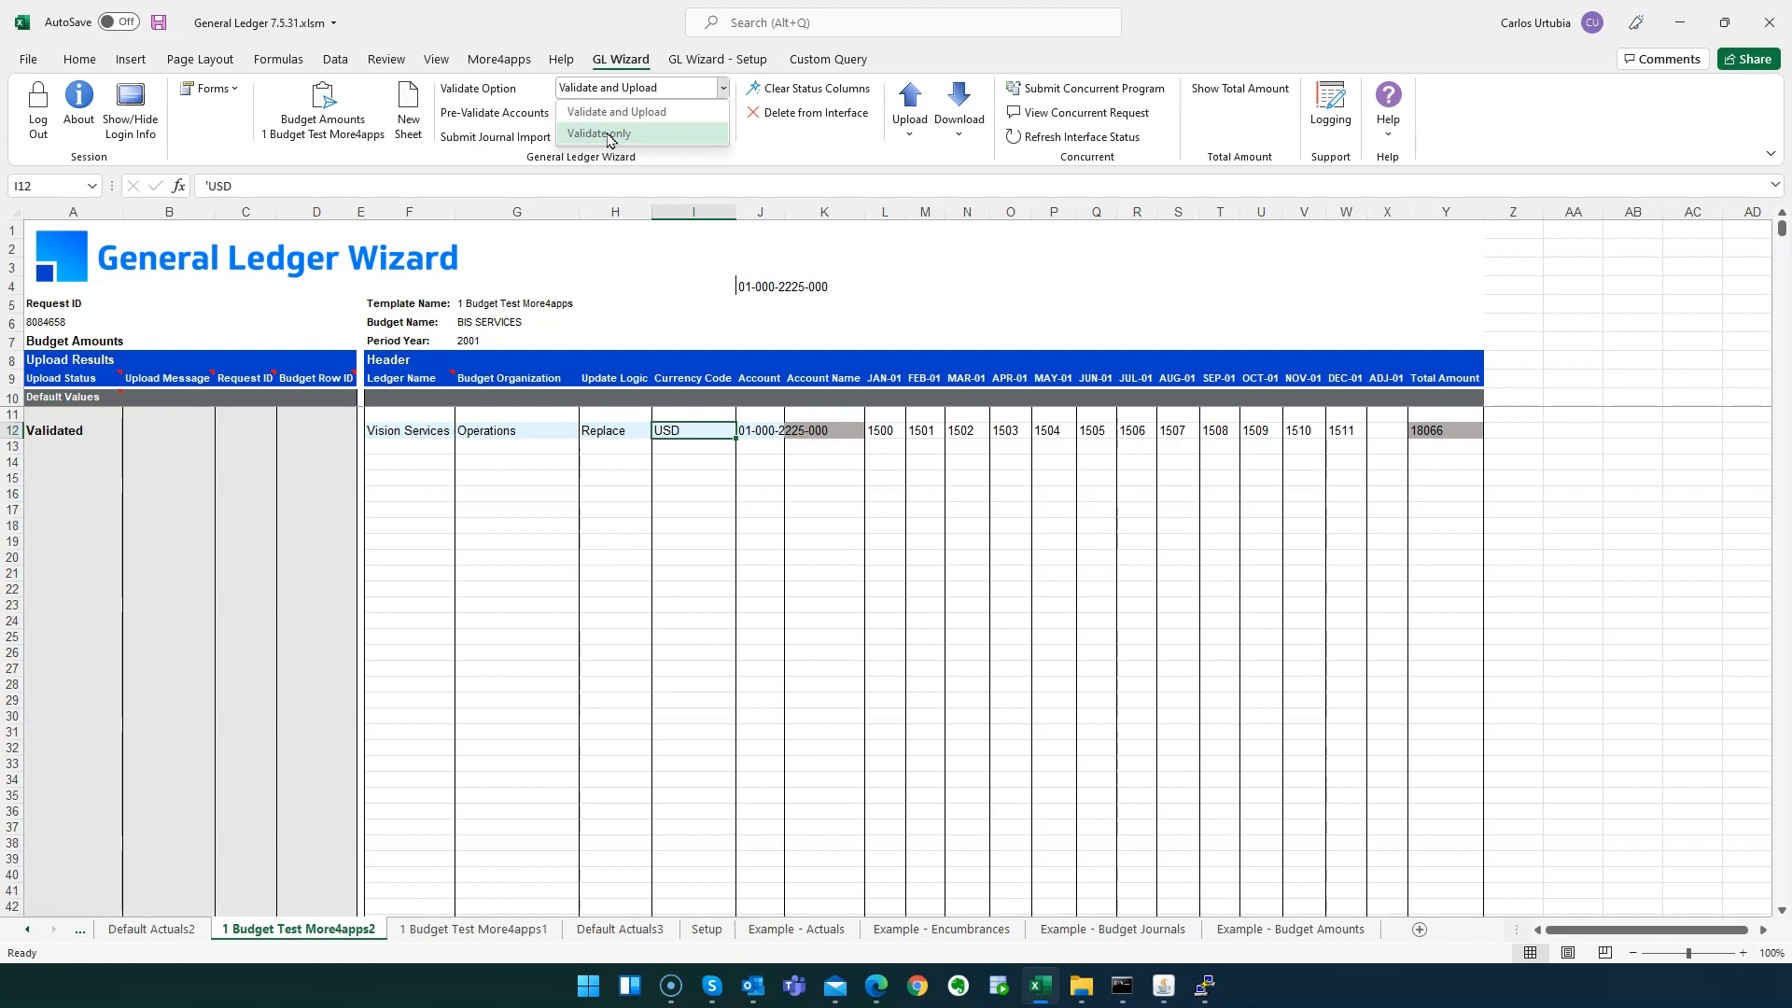
click(612, 112)
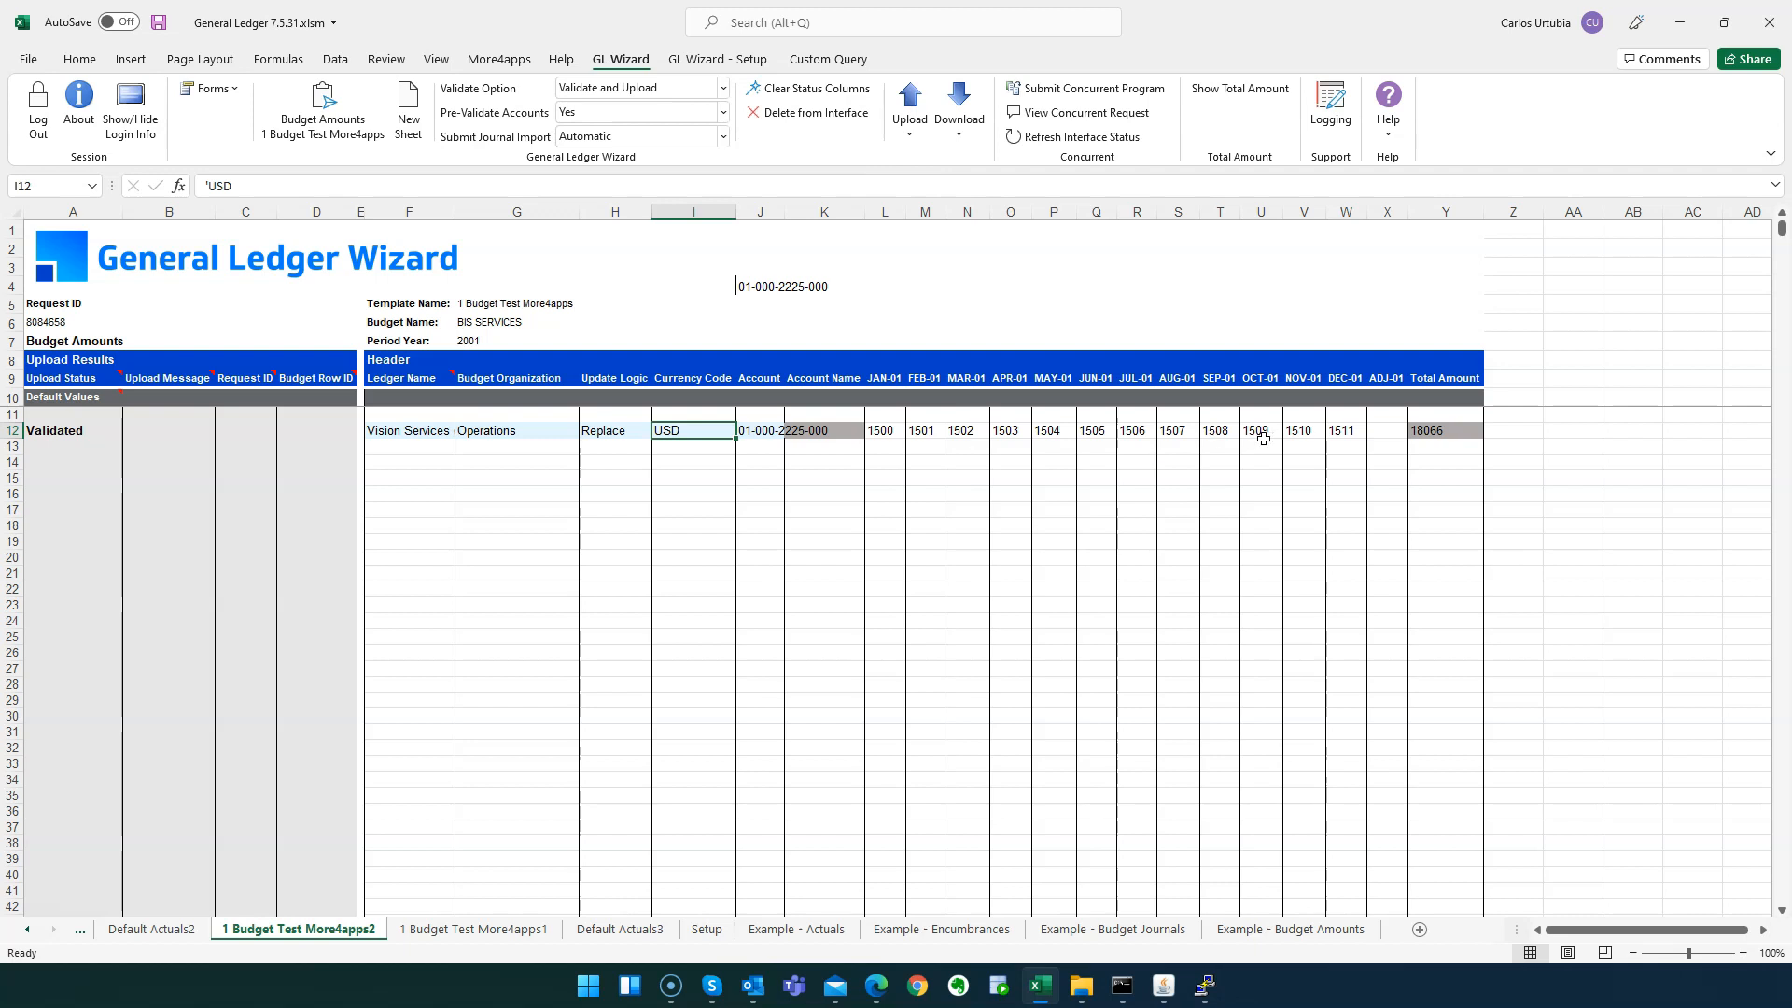
click(909, 120)
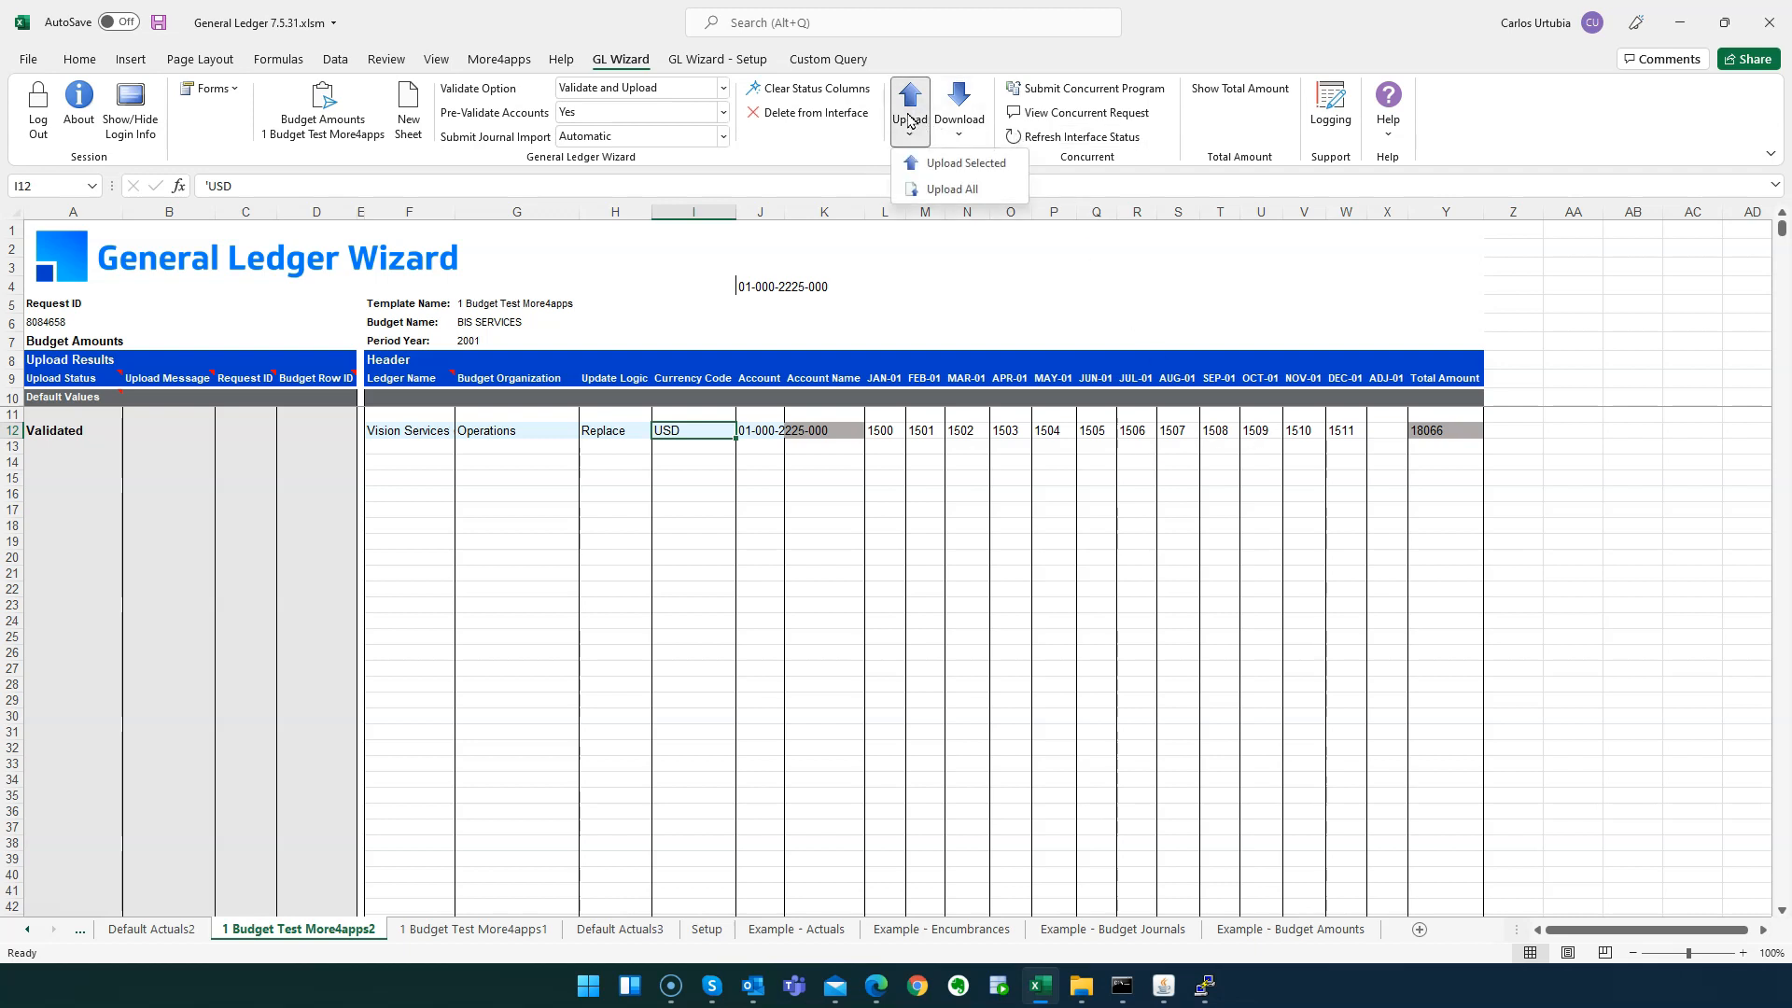
click(938, 169)
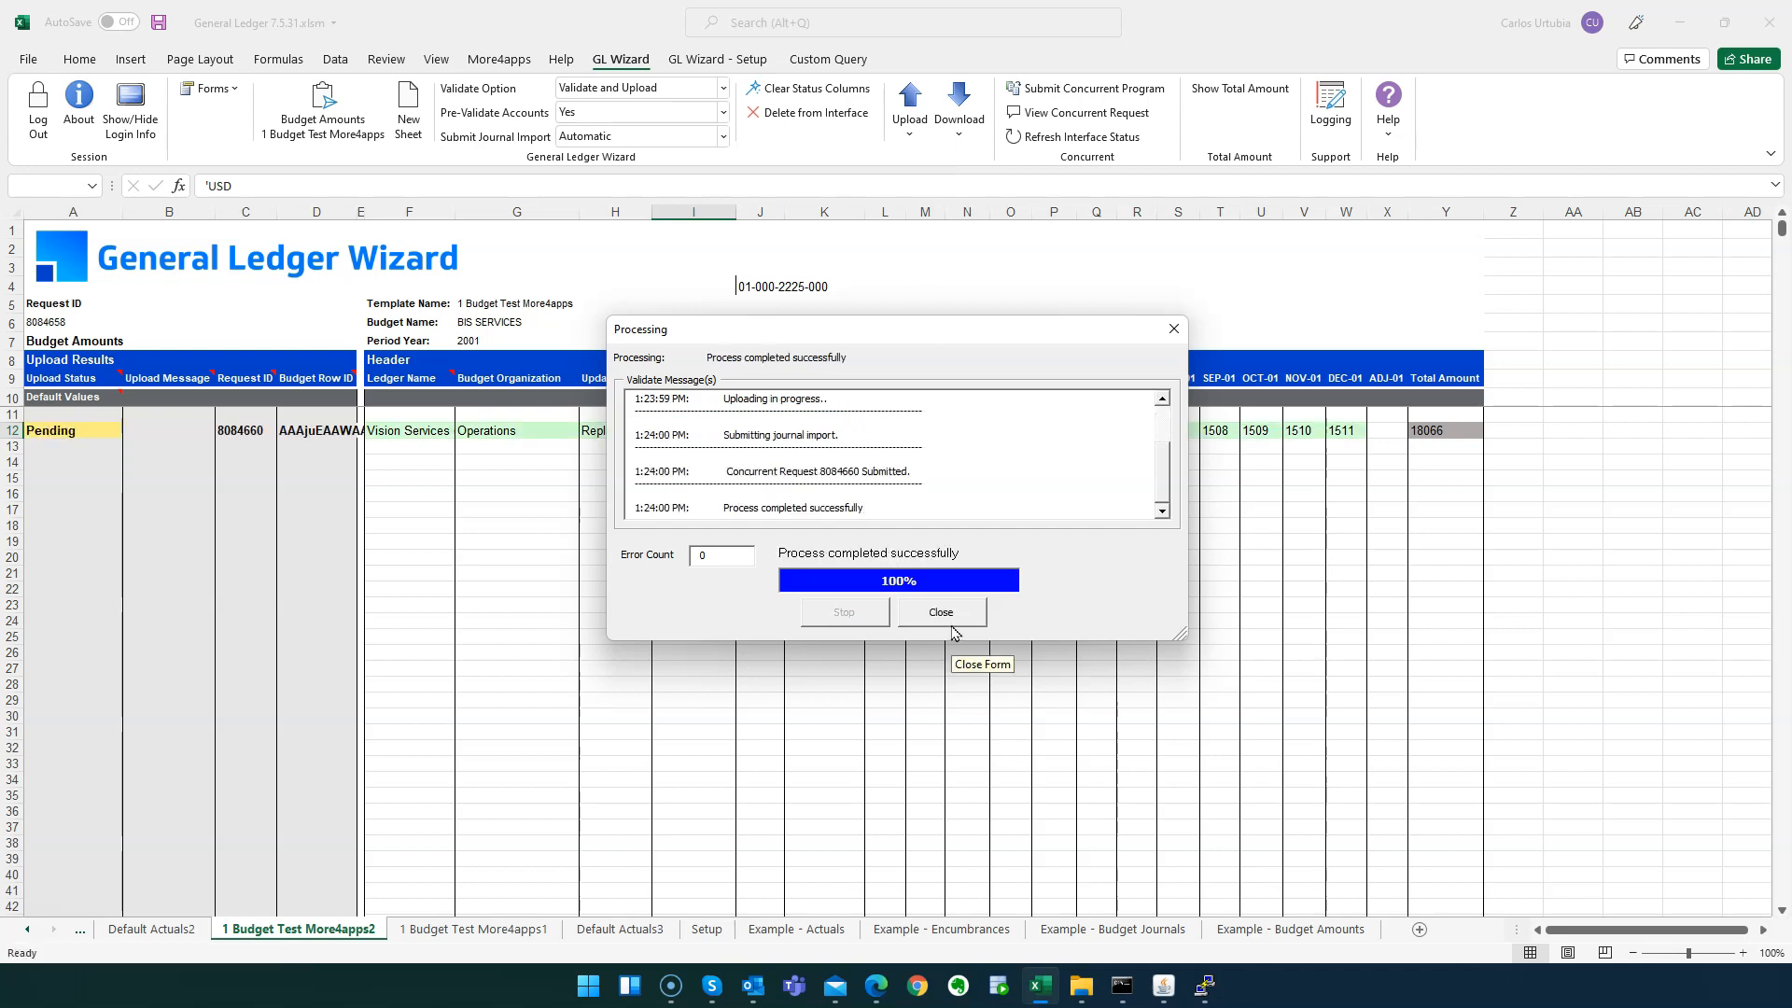
drag(821, 473, 859, 472)
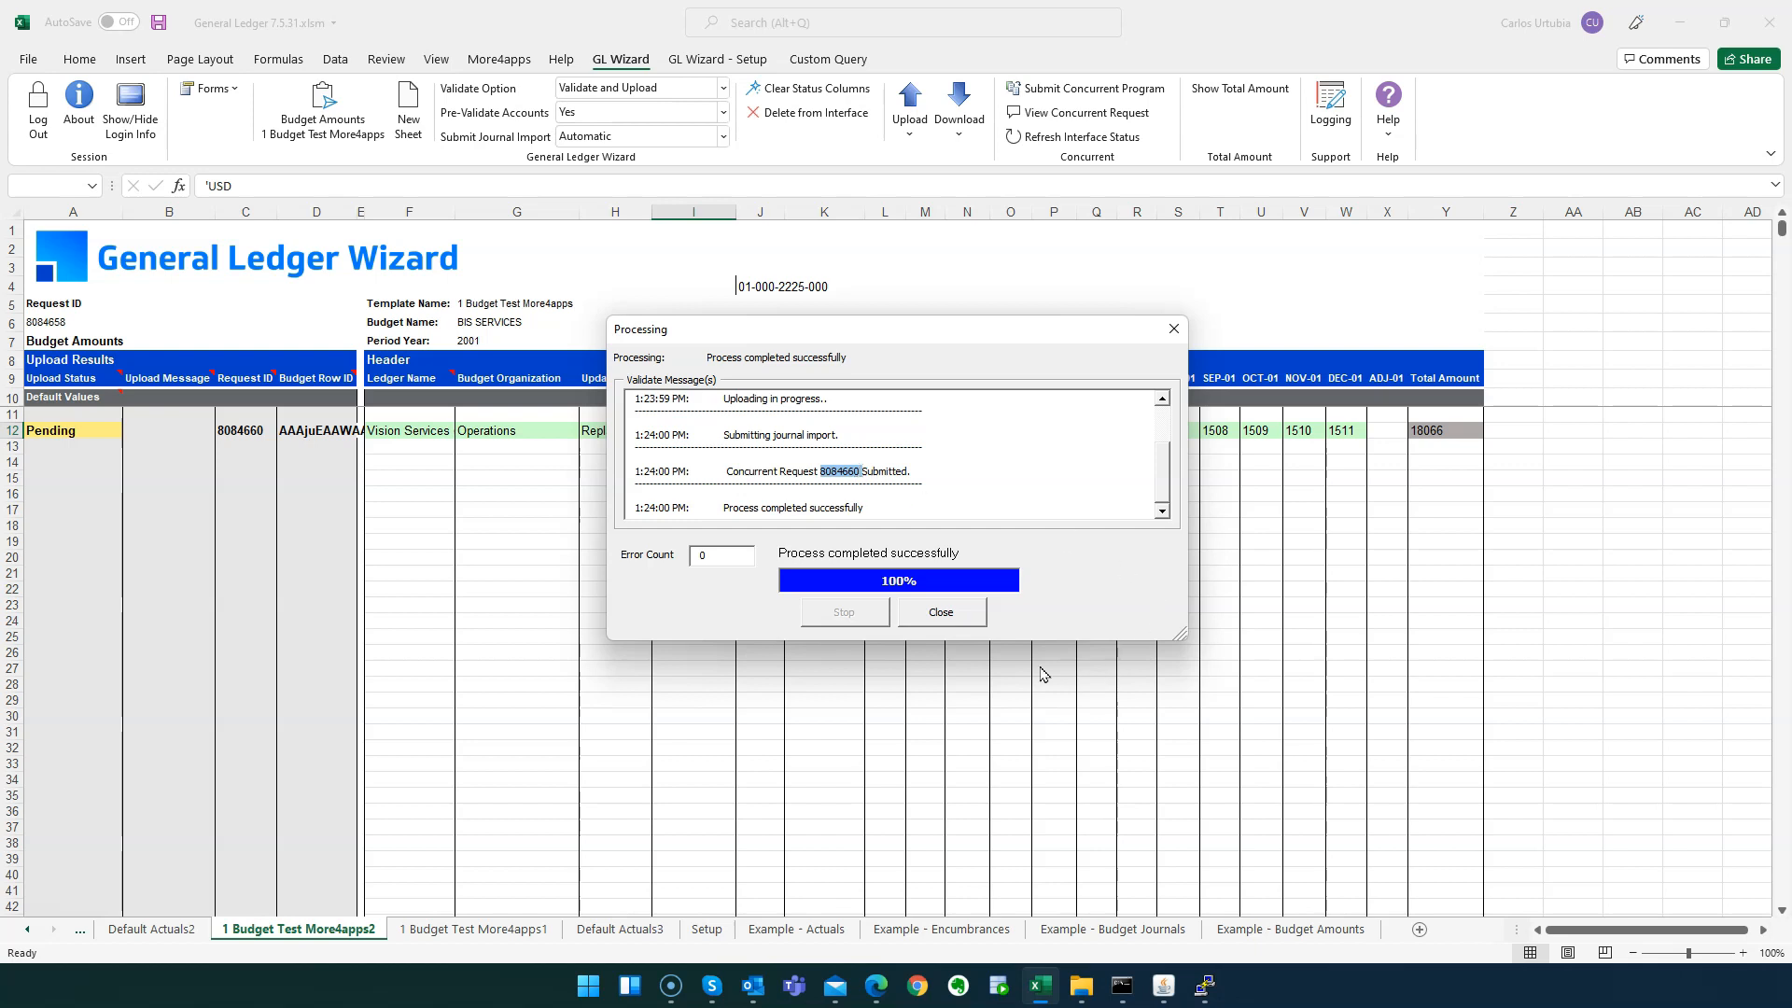
click(938, 608)
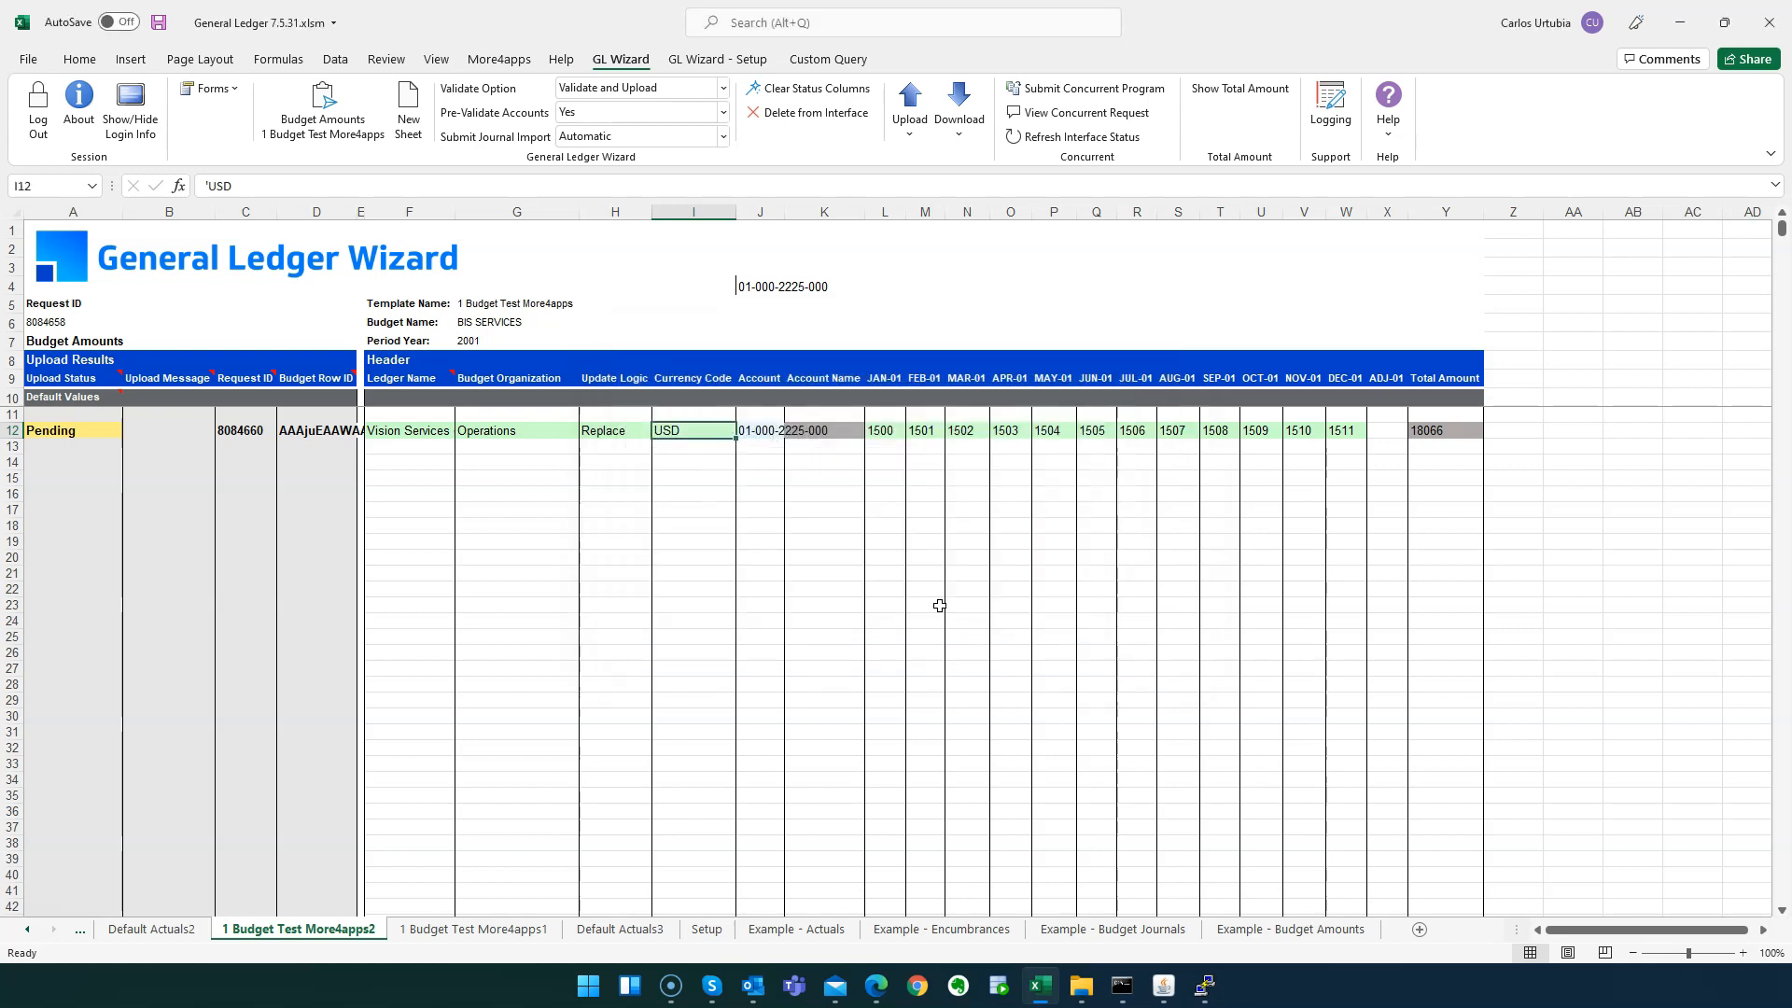
Step: Check the phase and status of the budget upload's concurrent request, then close the requests list
click(1081, 113)
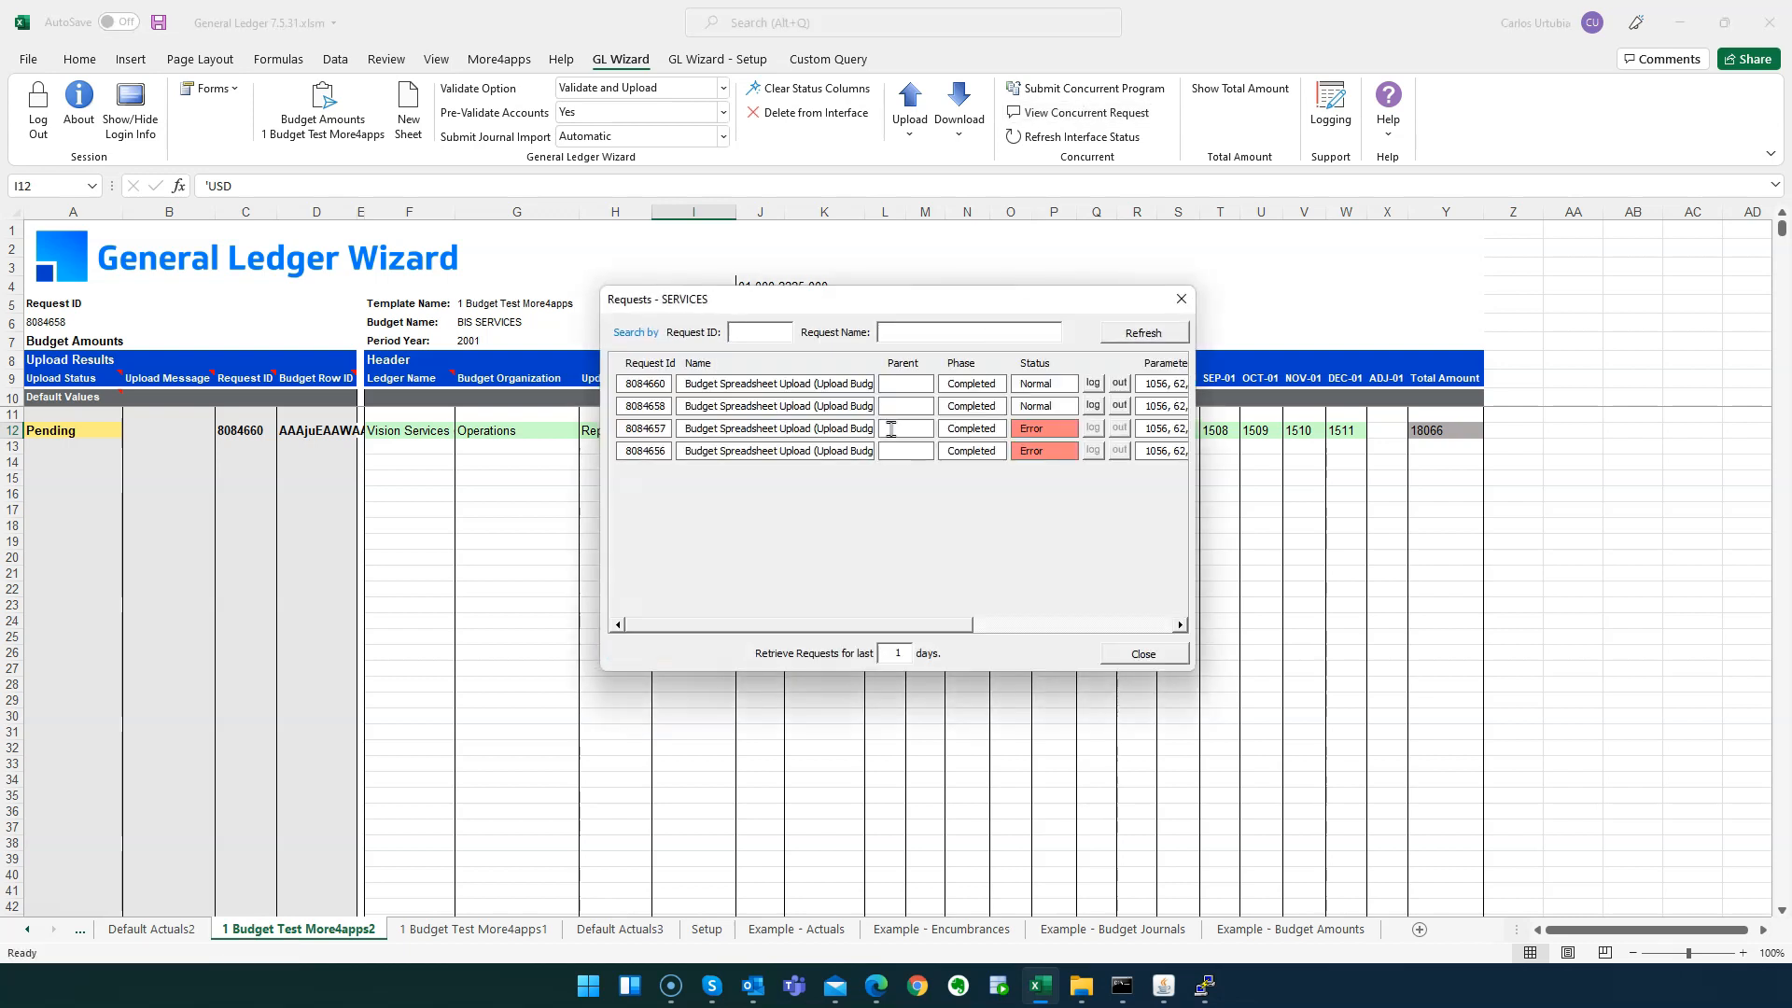
drag(643, 384, 687, 384)
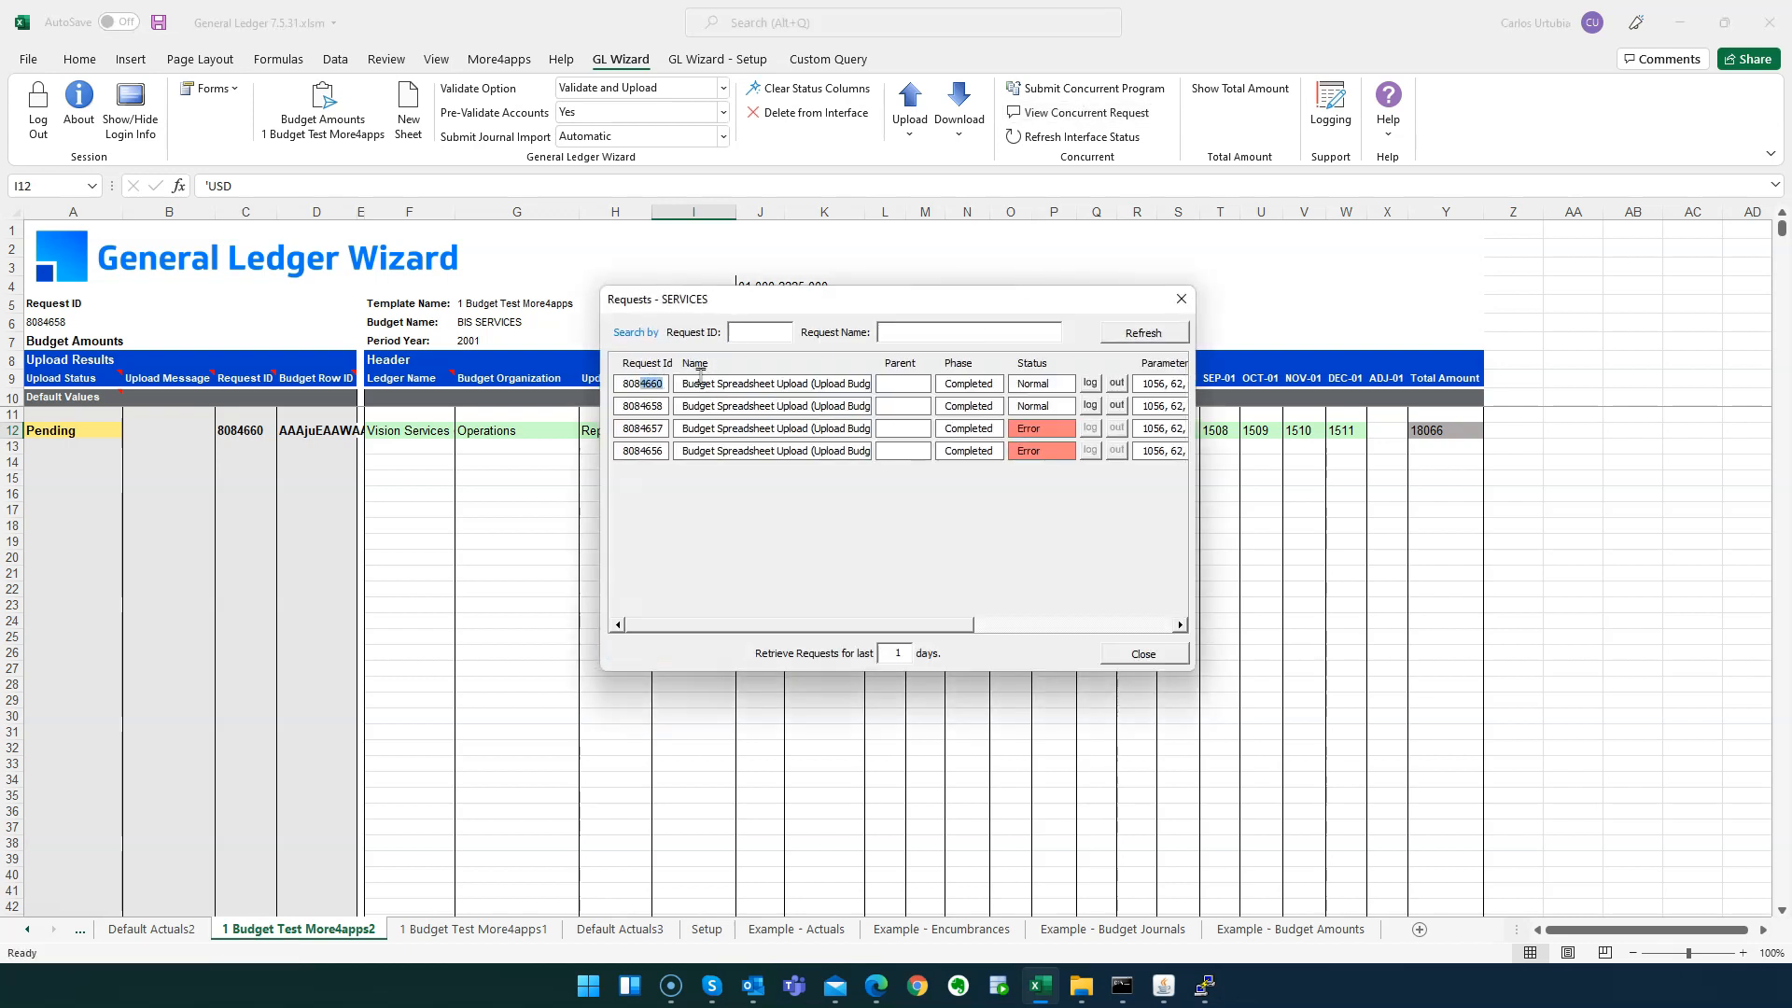
click(1184, 300)
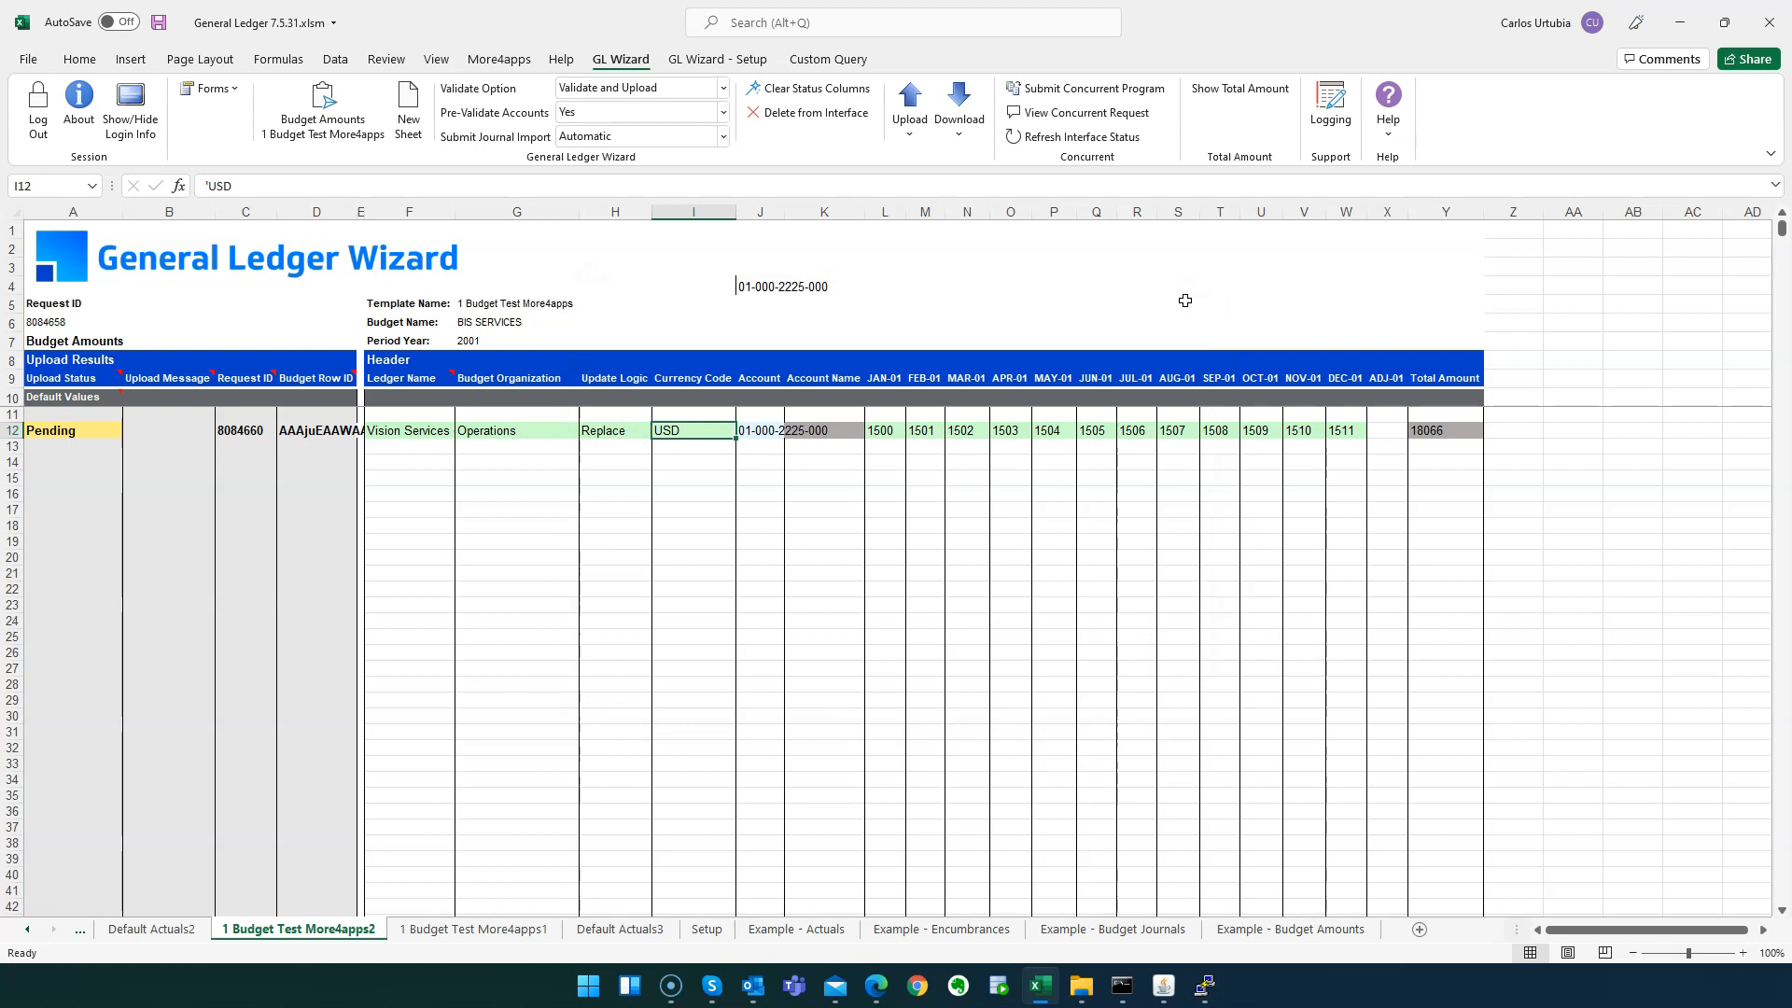
Step: Refresh the interface status of the uploaded budget row and close the refresh report
click(1087, 140)
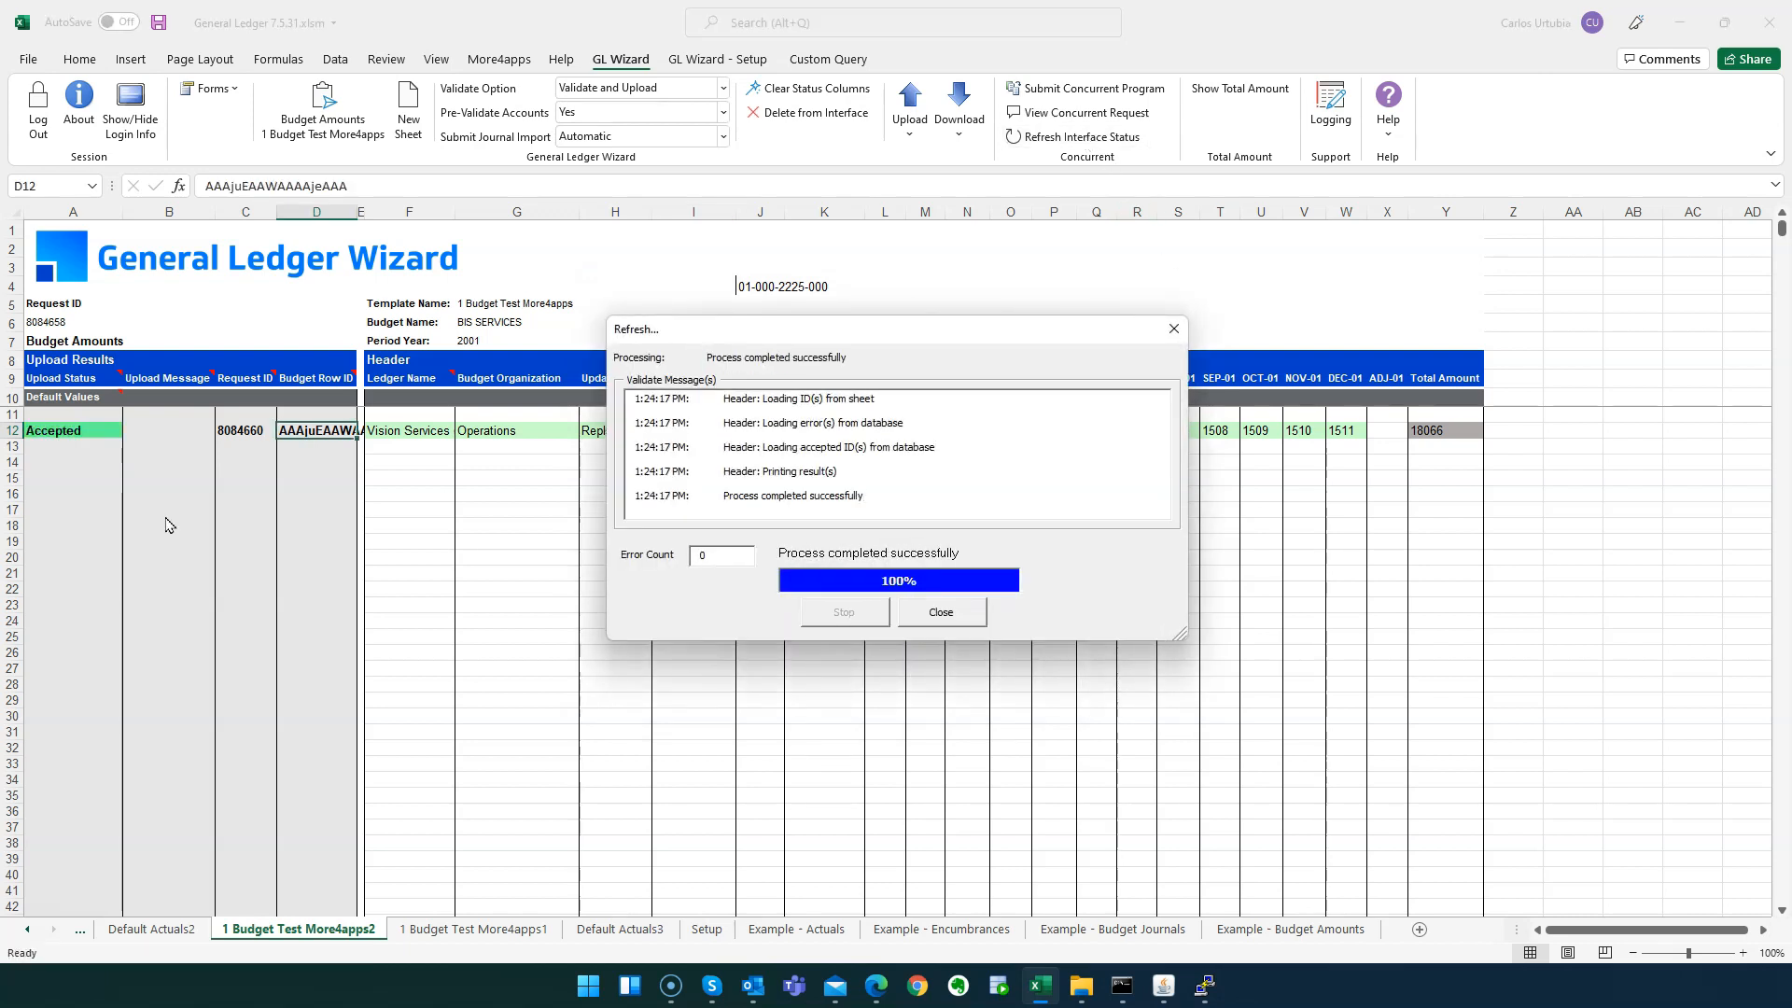
click(945, 613)
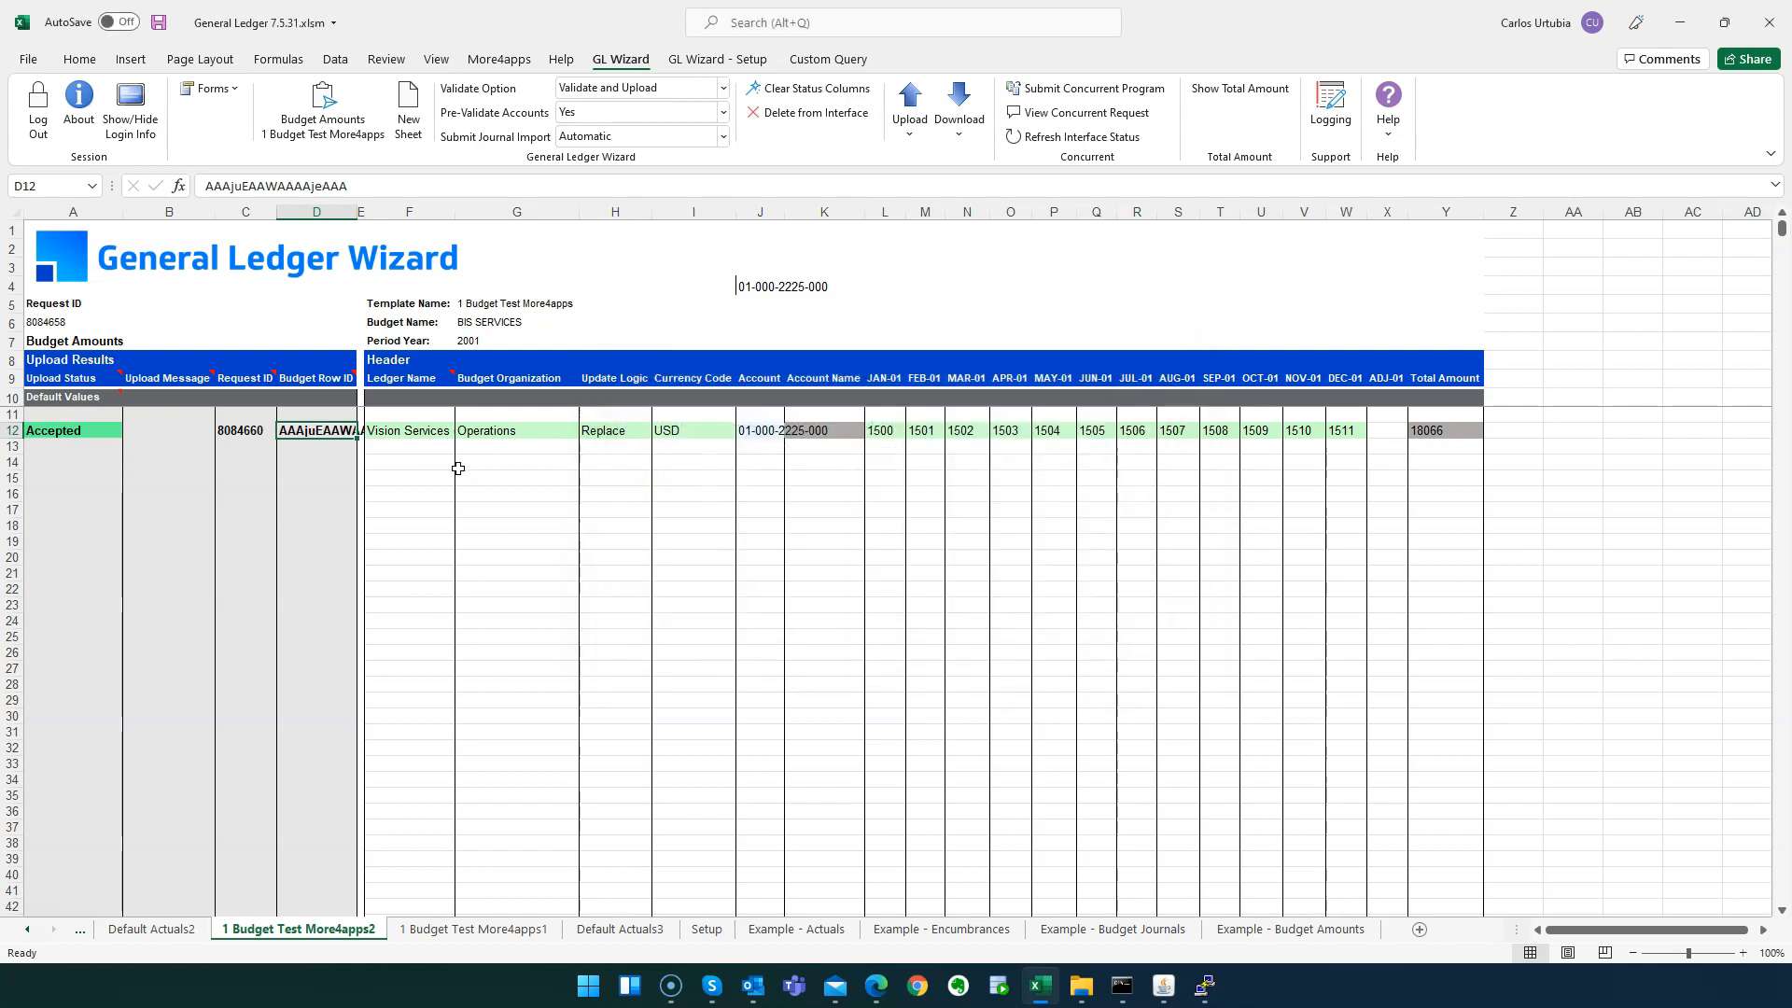
Step: Copy row 12's ledger through account values into row 15, and clear the Update Logic value in the copied row
drag(410, 431, 752, 429)
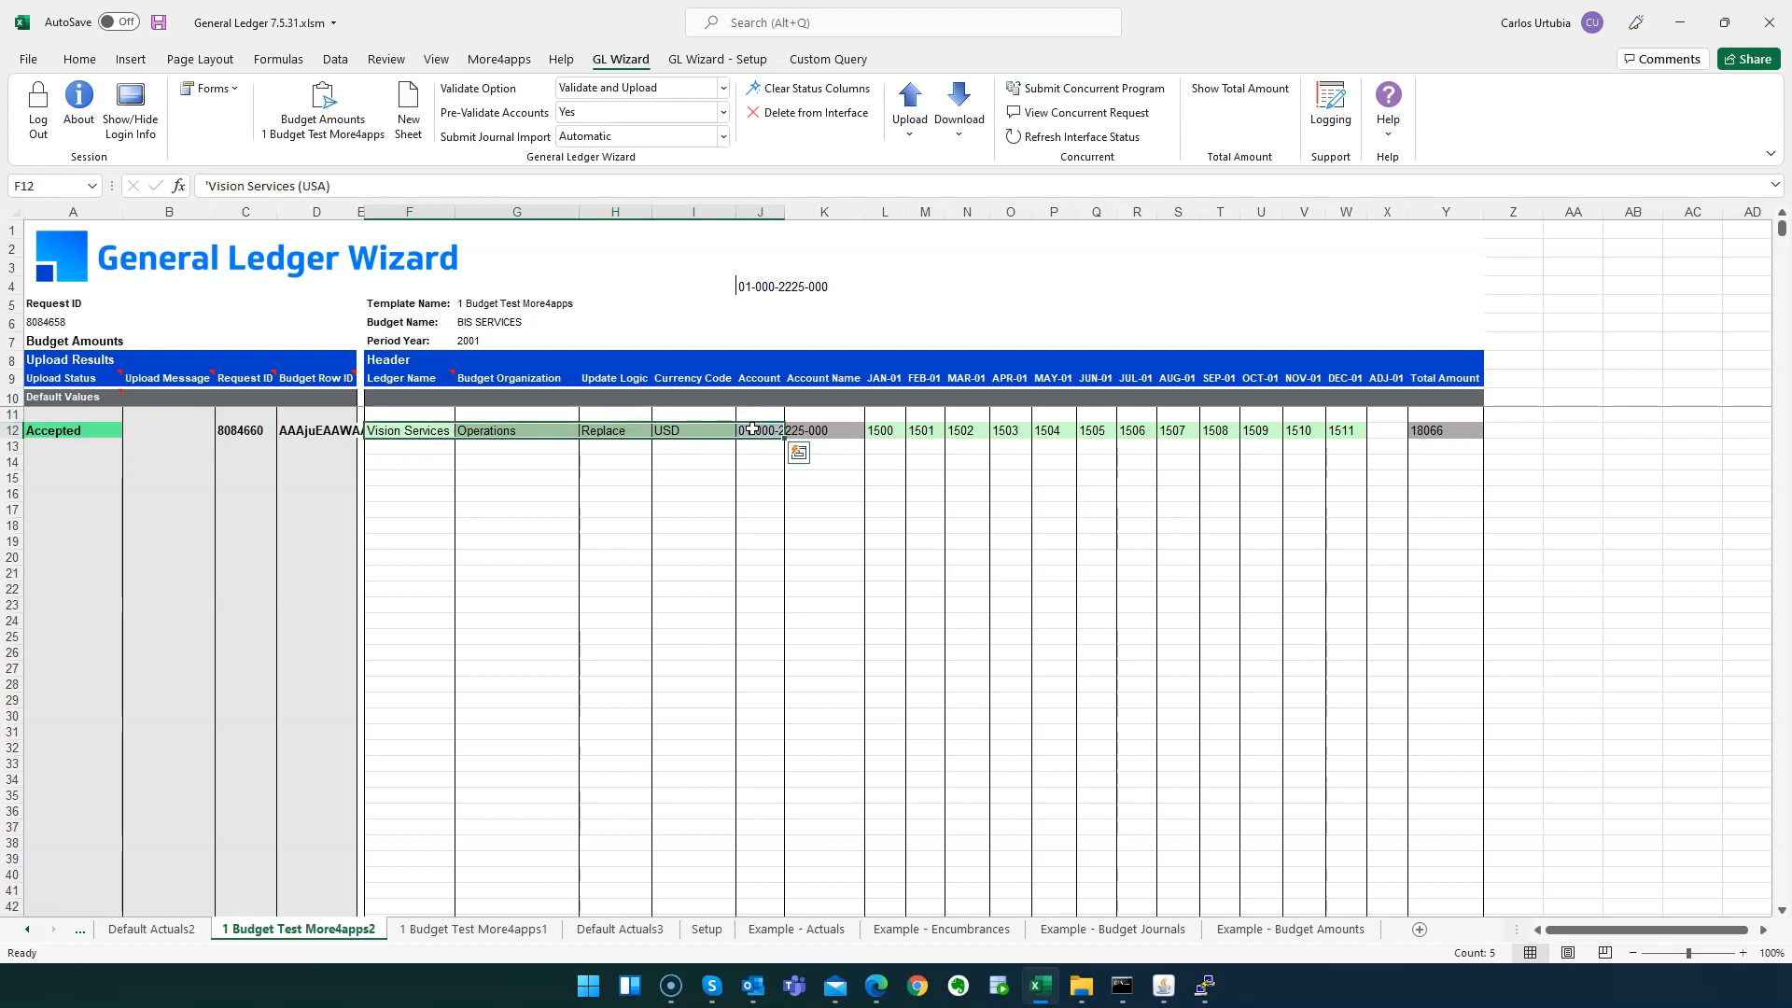
key(ctrl+c)
key(Down)
key(Down)
key(Down)
key(ctrl+v)
key(Right)
key(Right)
key(Right)
key(Left)
key(Delete)
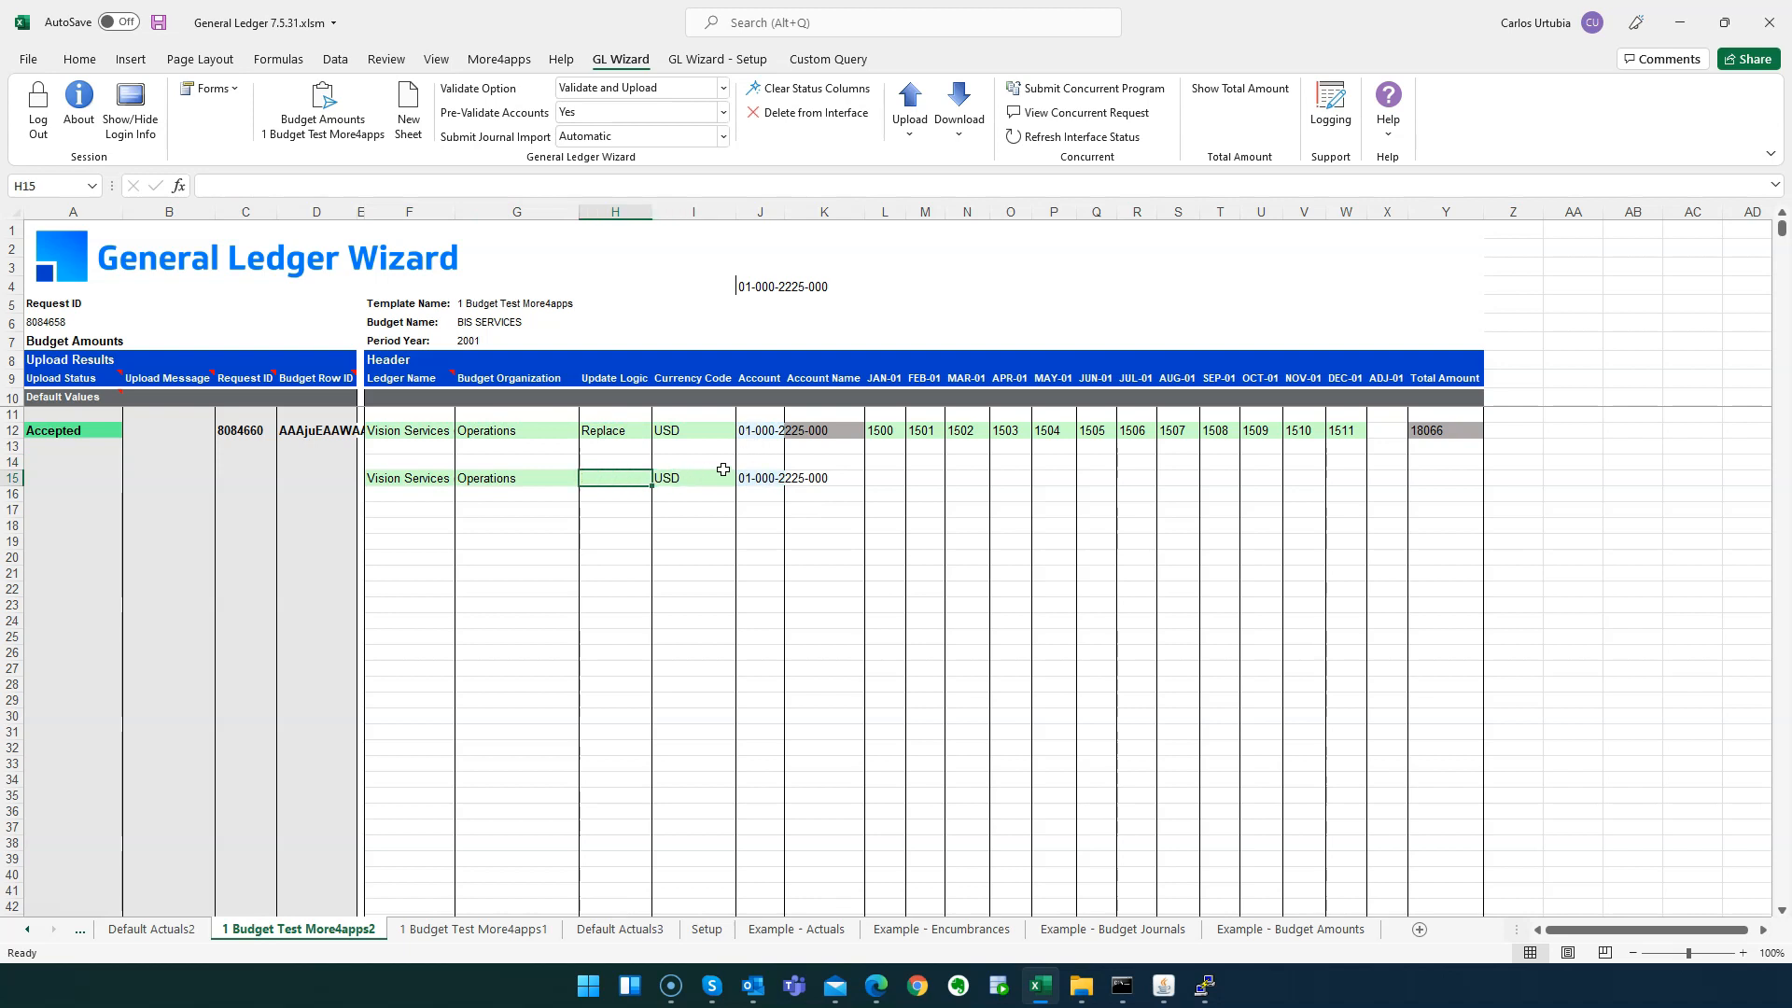
Step: Download the budget amounts for row 15 using the sheet data, and accept clearing the download criteria
click(960, 117)
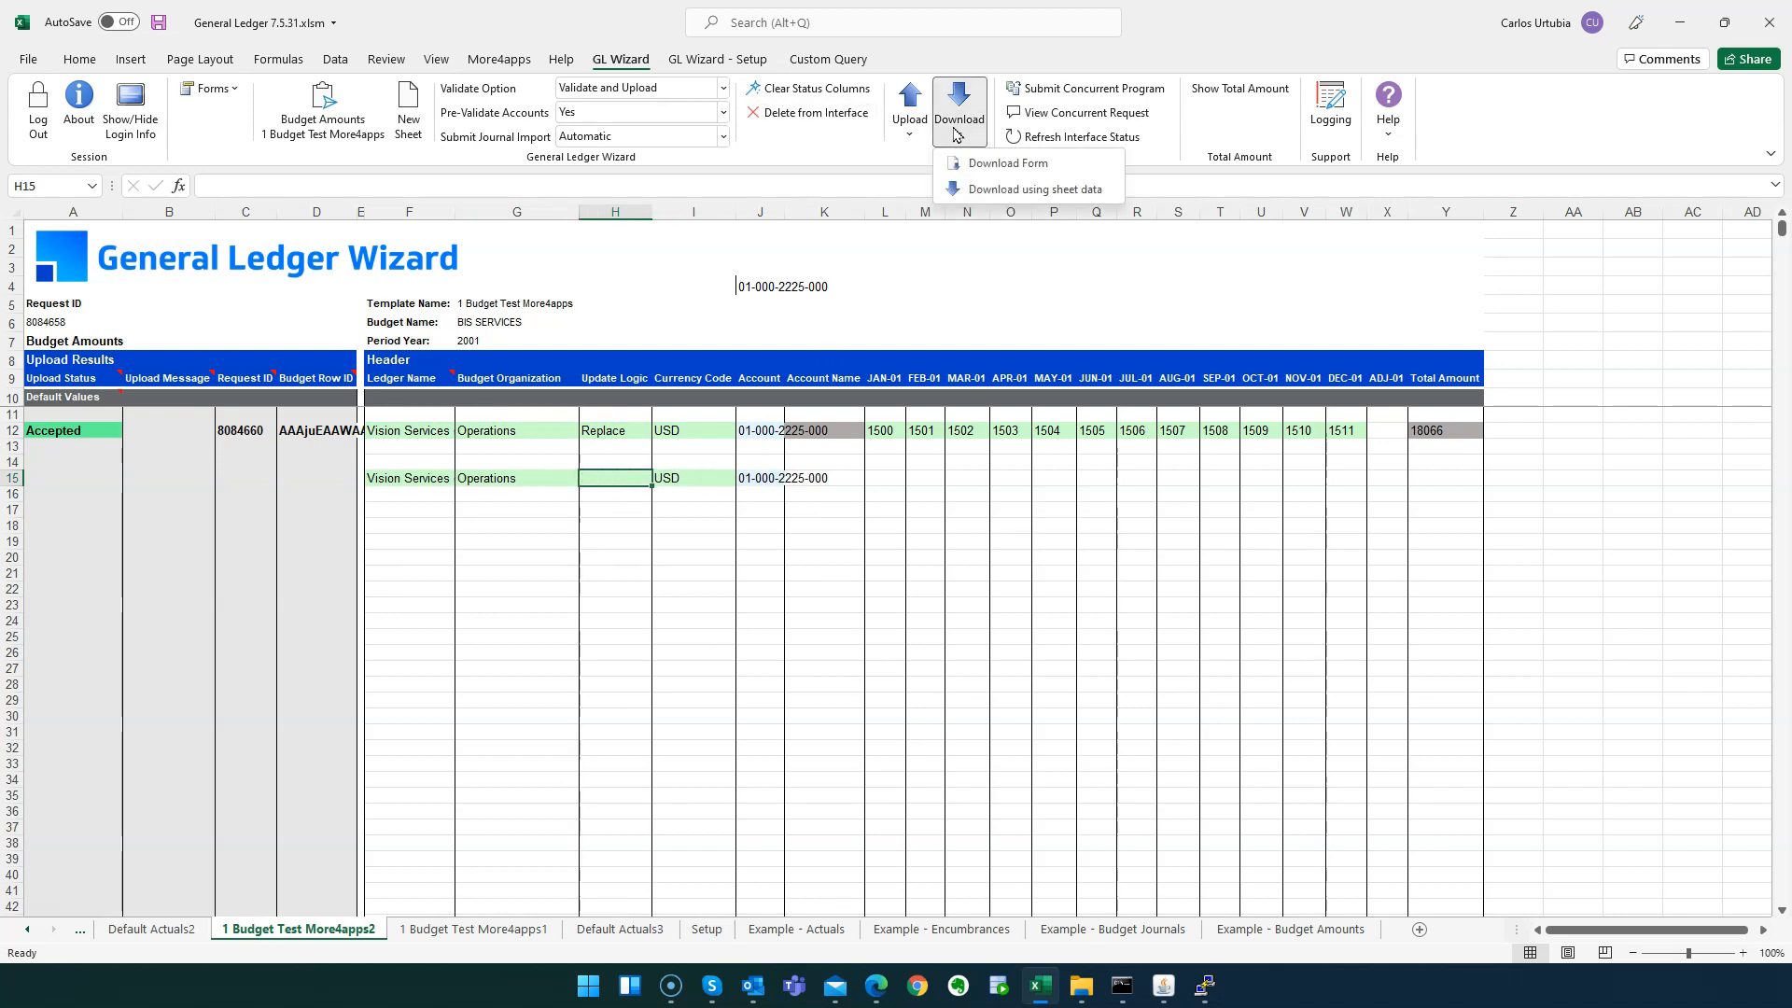
click(981, 196)
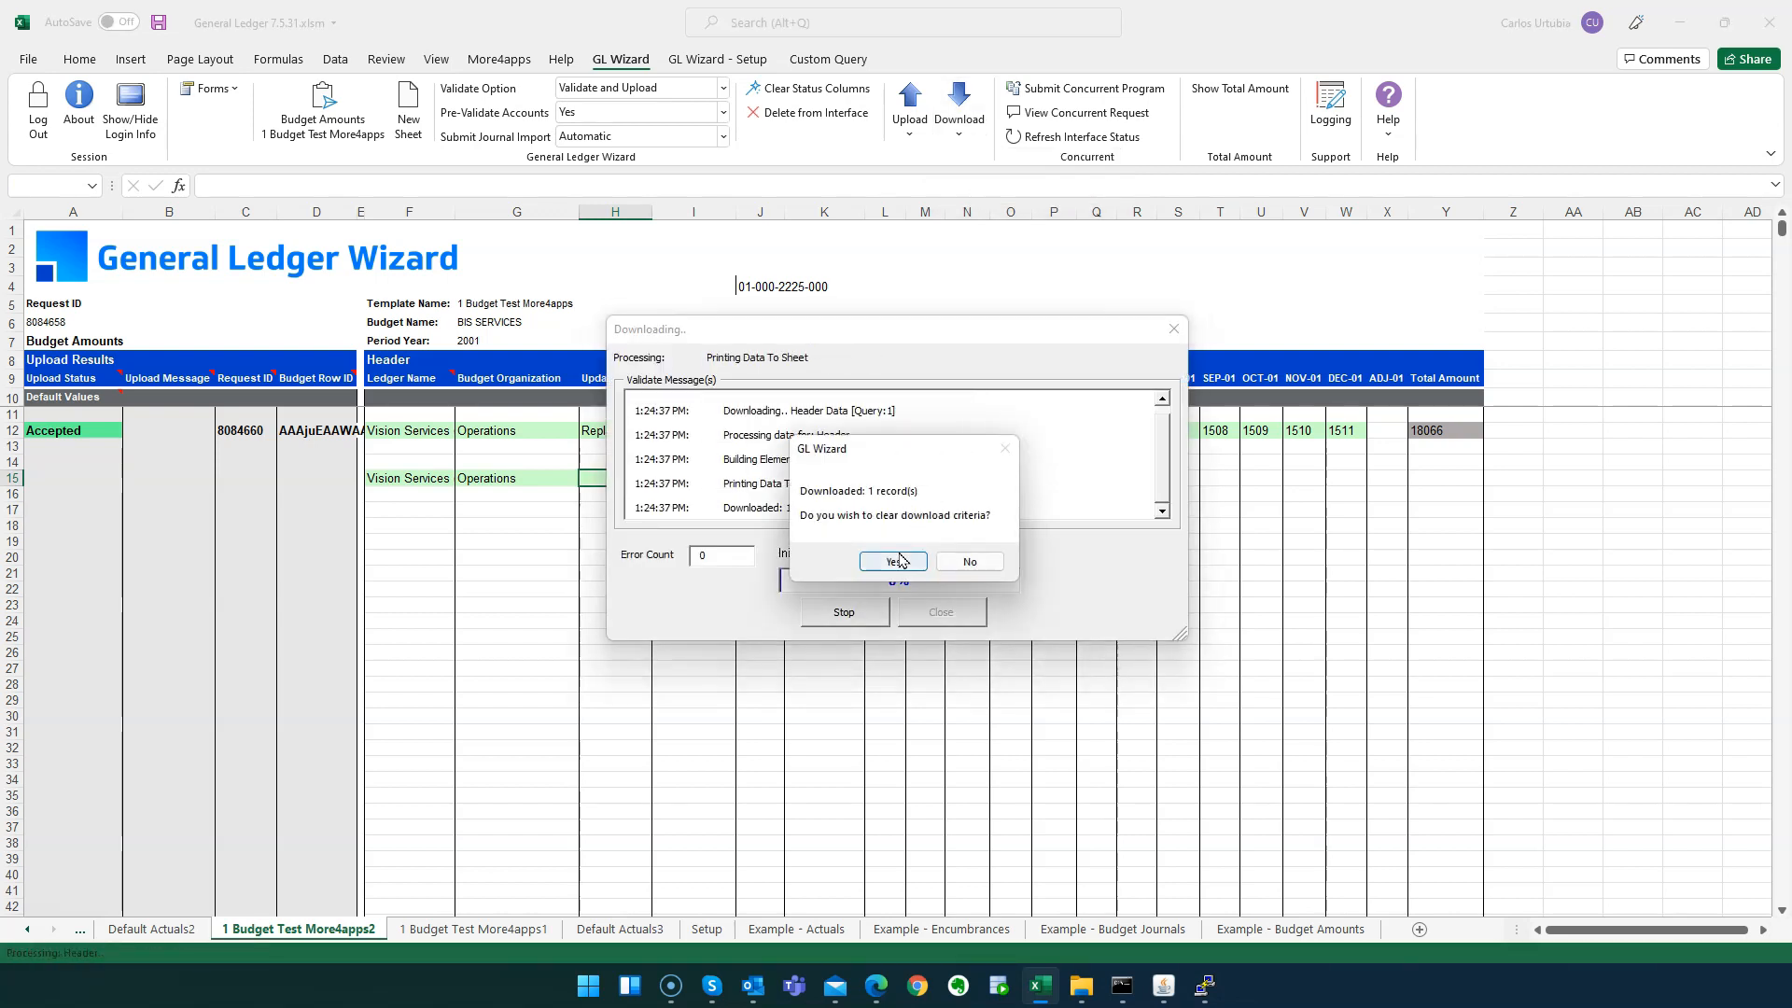
click(888, 563)
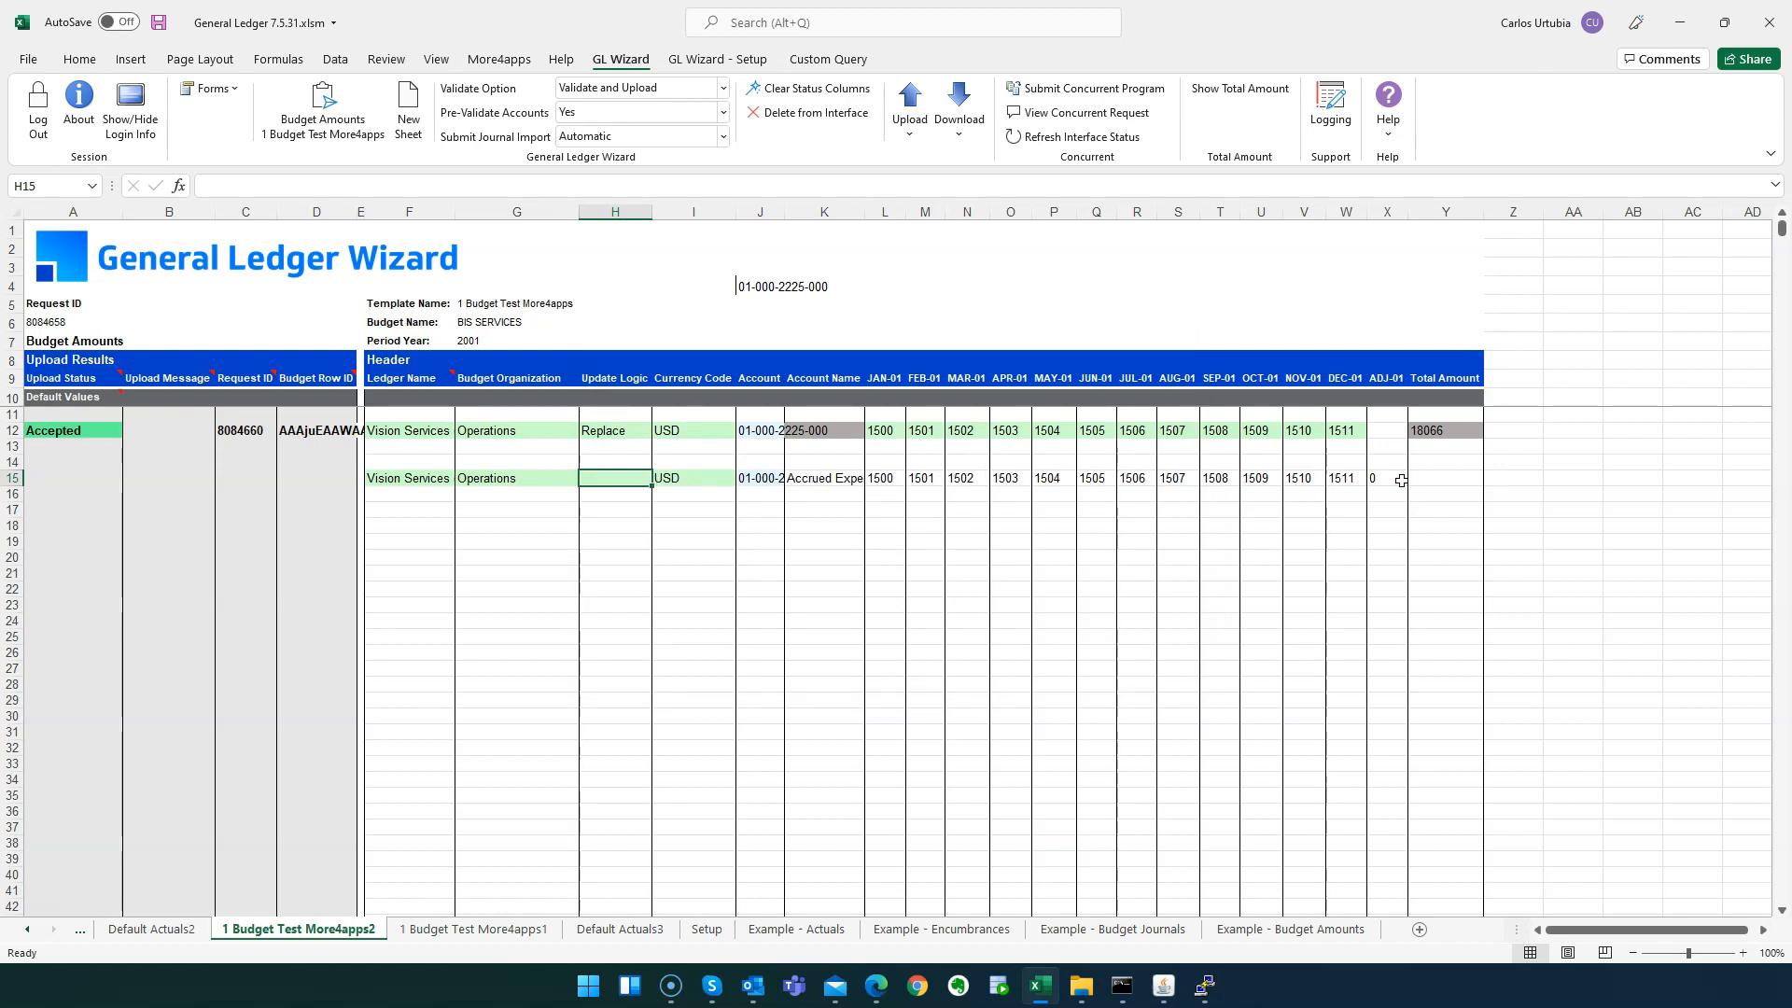
Step: Show the total amount for the downloaded budget line in row 15 and dismiss the confirmation message
click(1440, 480)
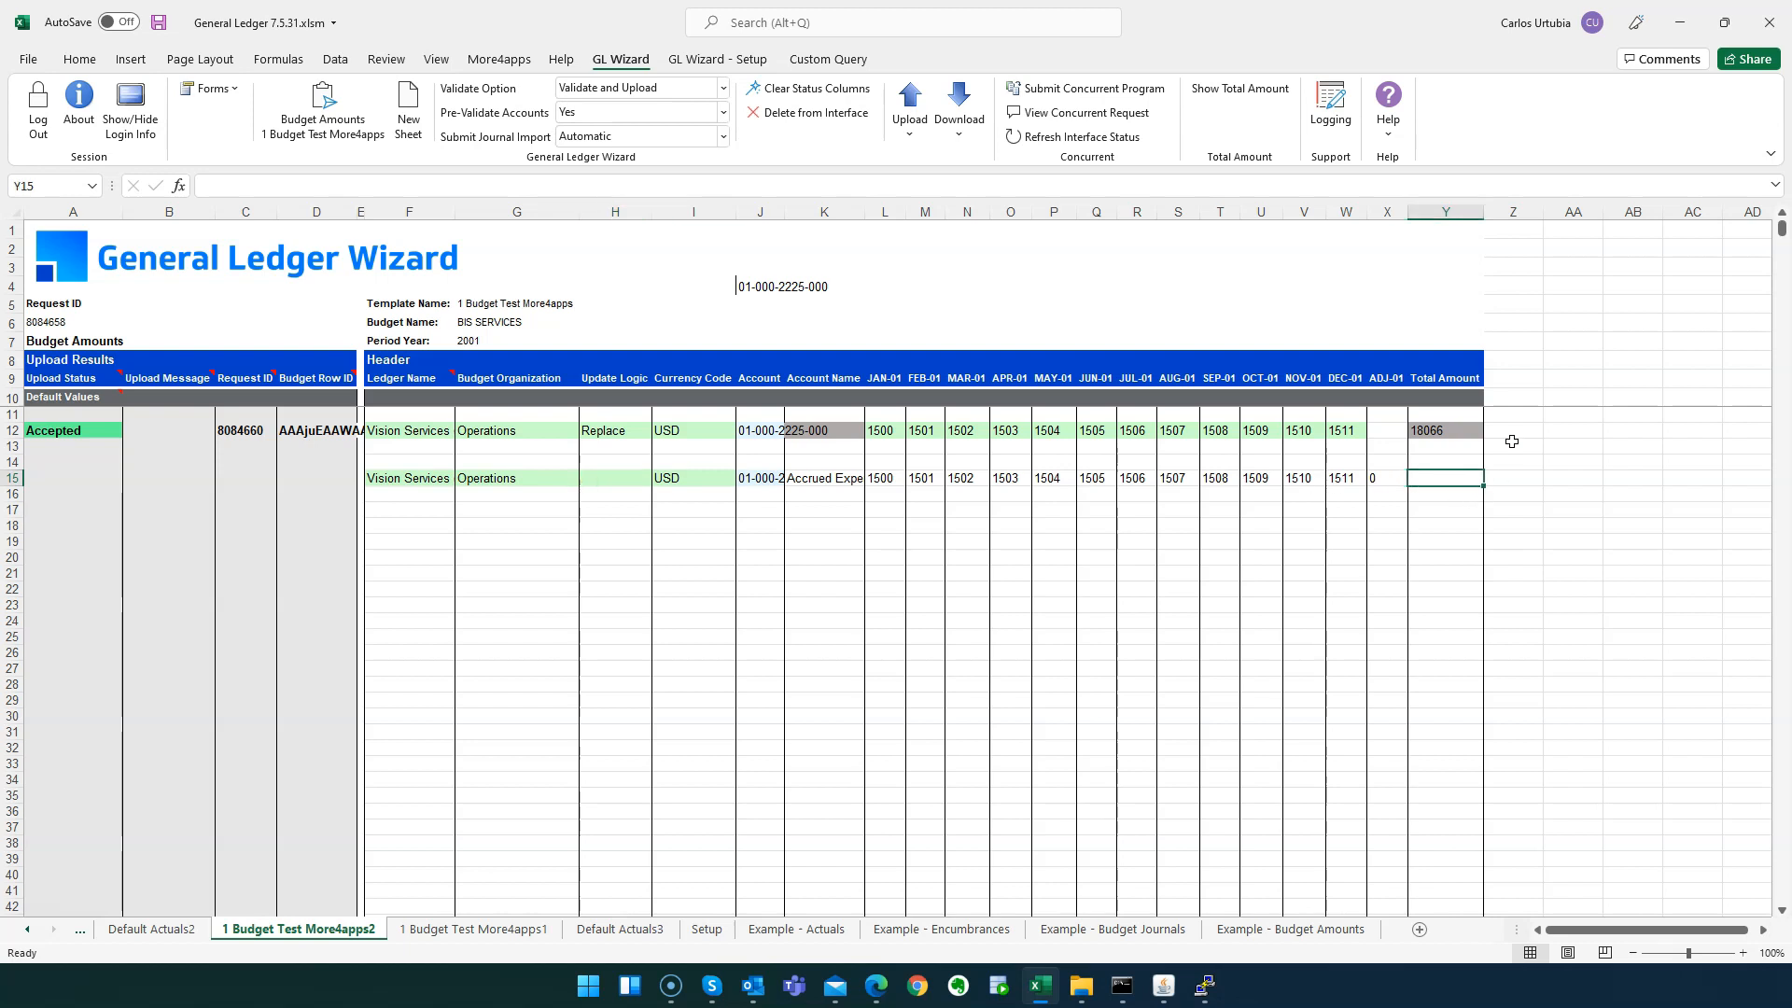
click(1264, 97)
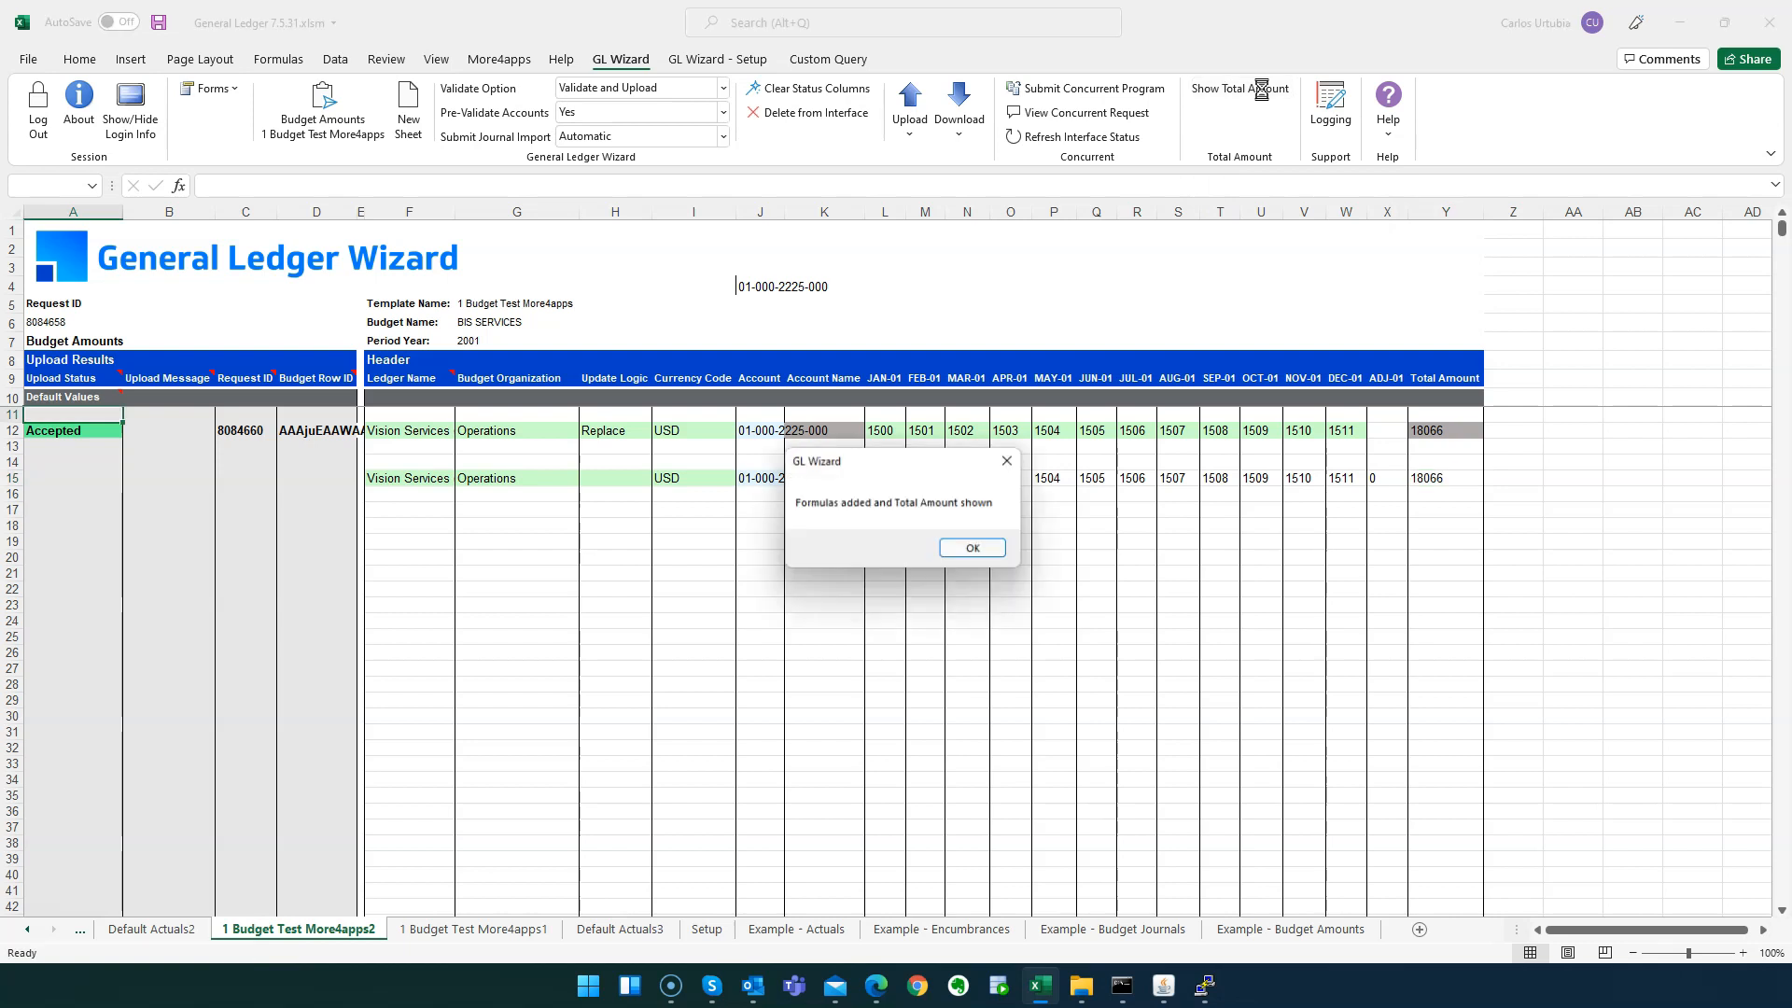
click(1006, 551)
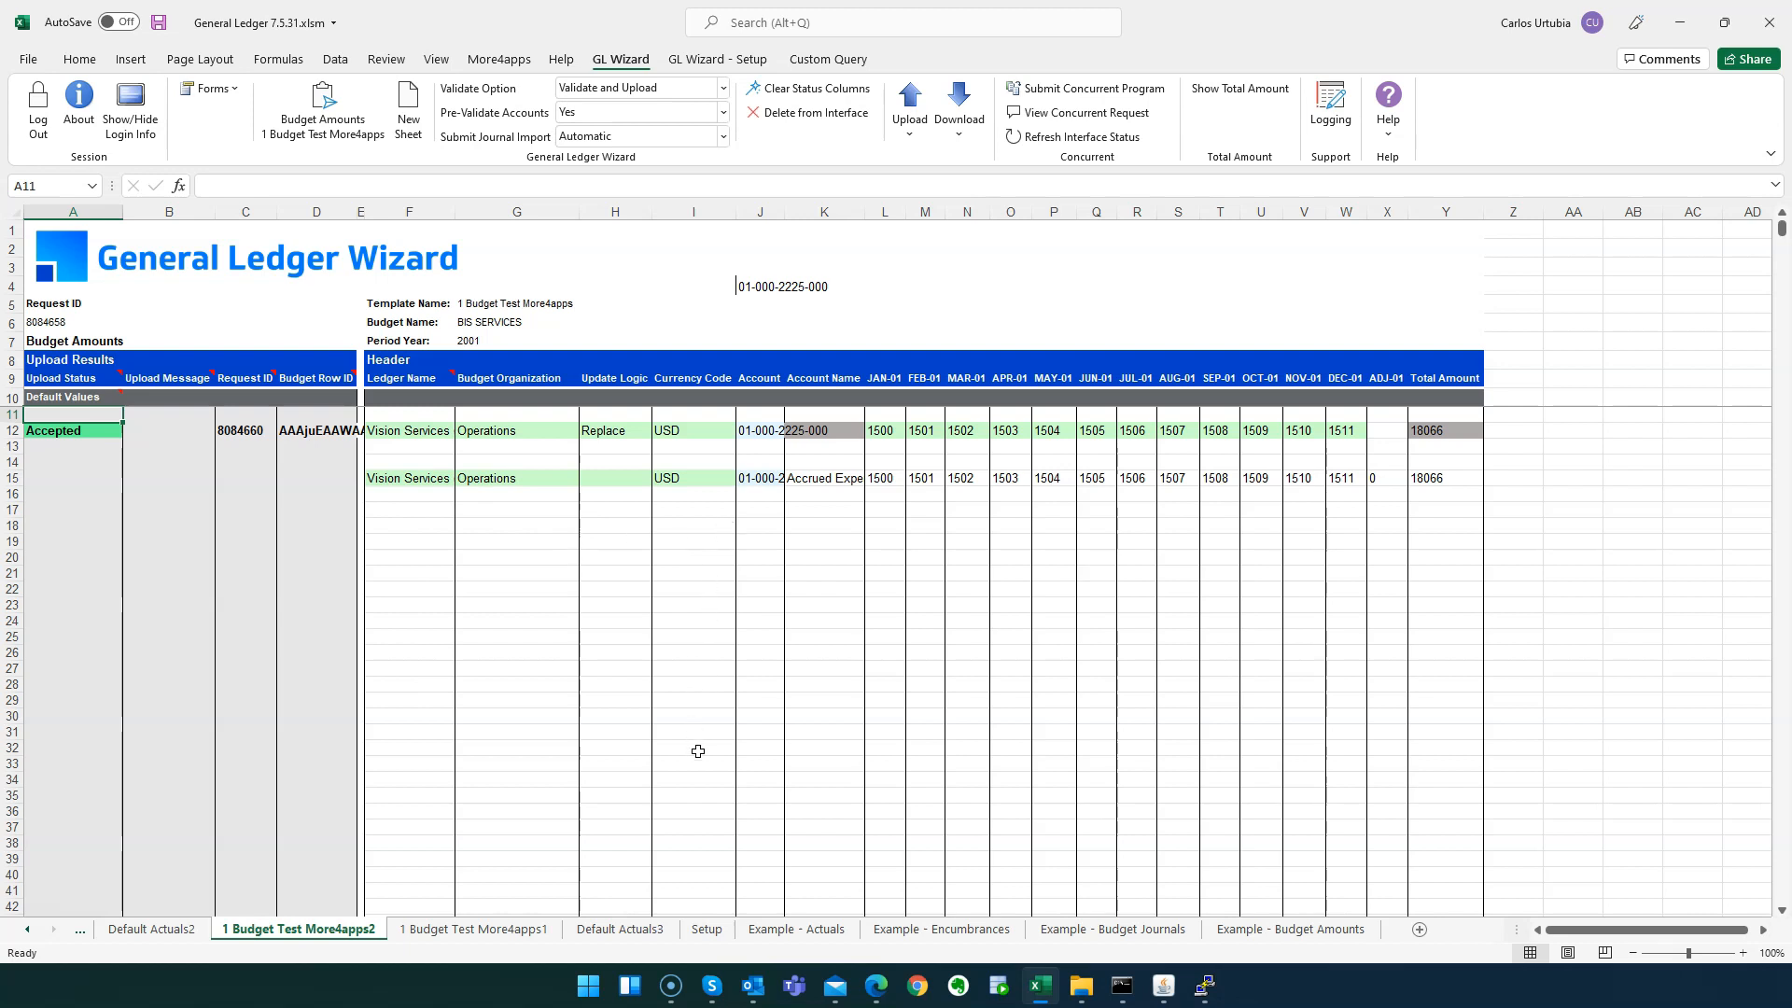
Step: Starting at cell F18, use the download form to download all budget amounts for the Operations budget organization
click(401, 522)
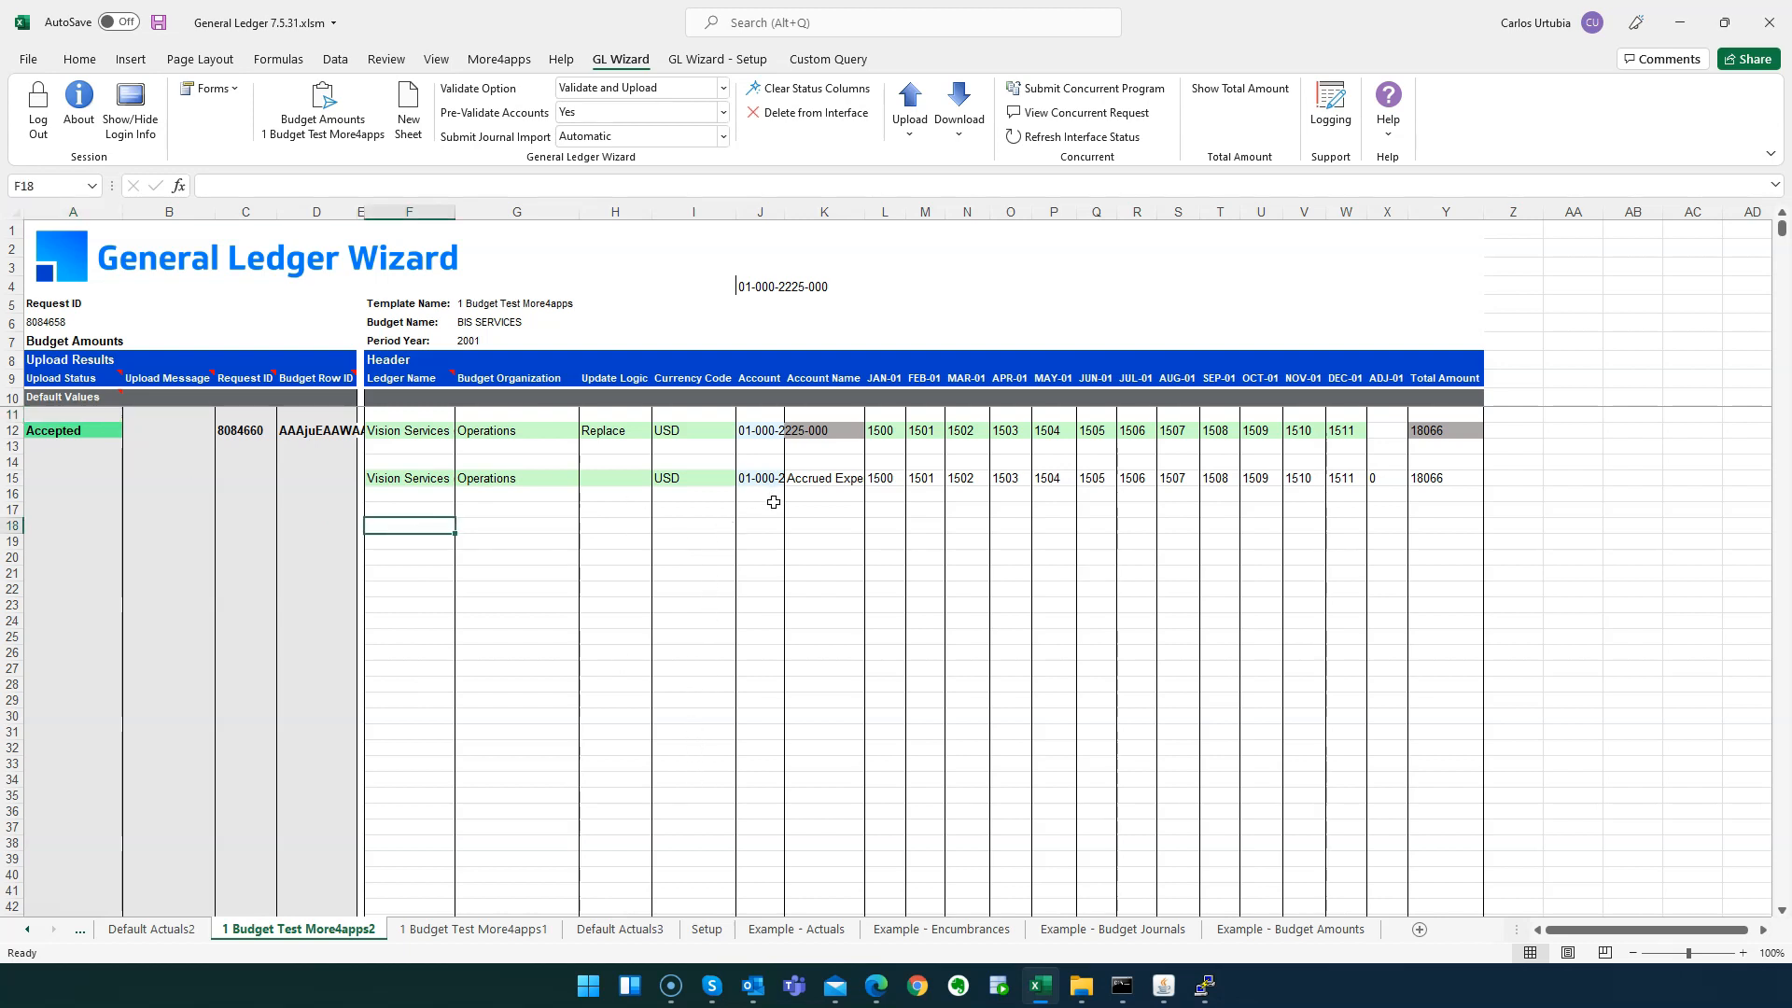
click(971, 120)
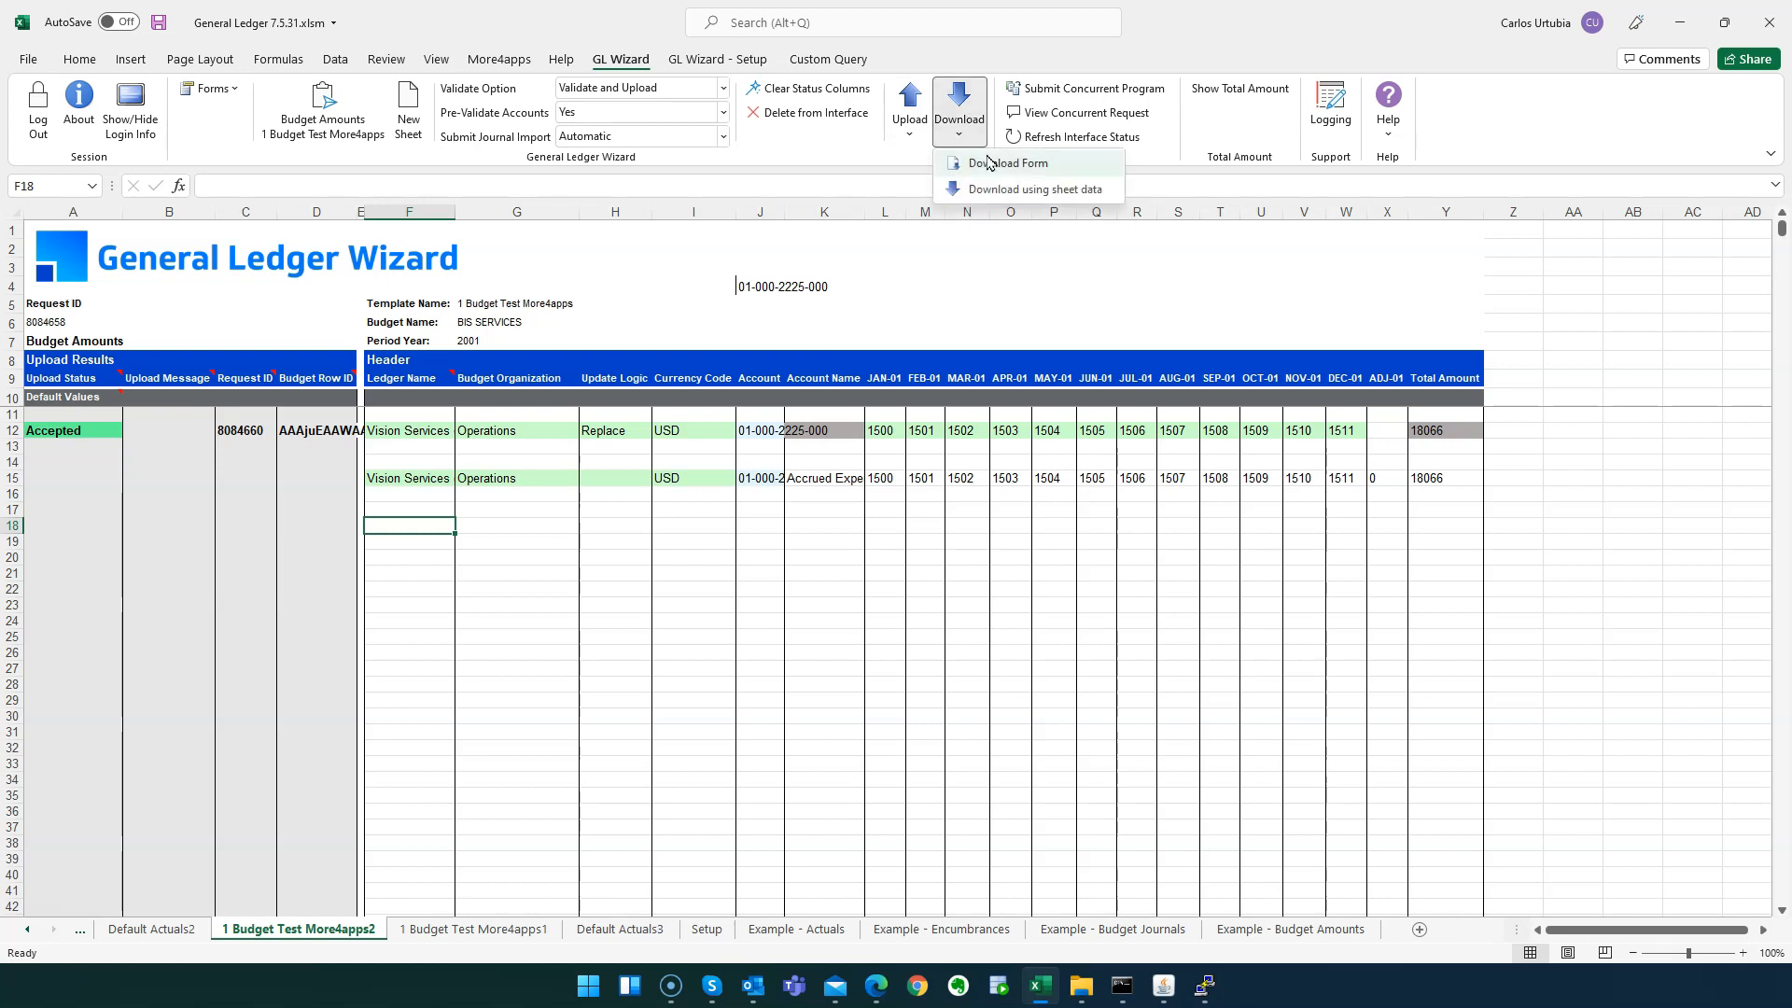
click(989, 163)
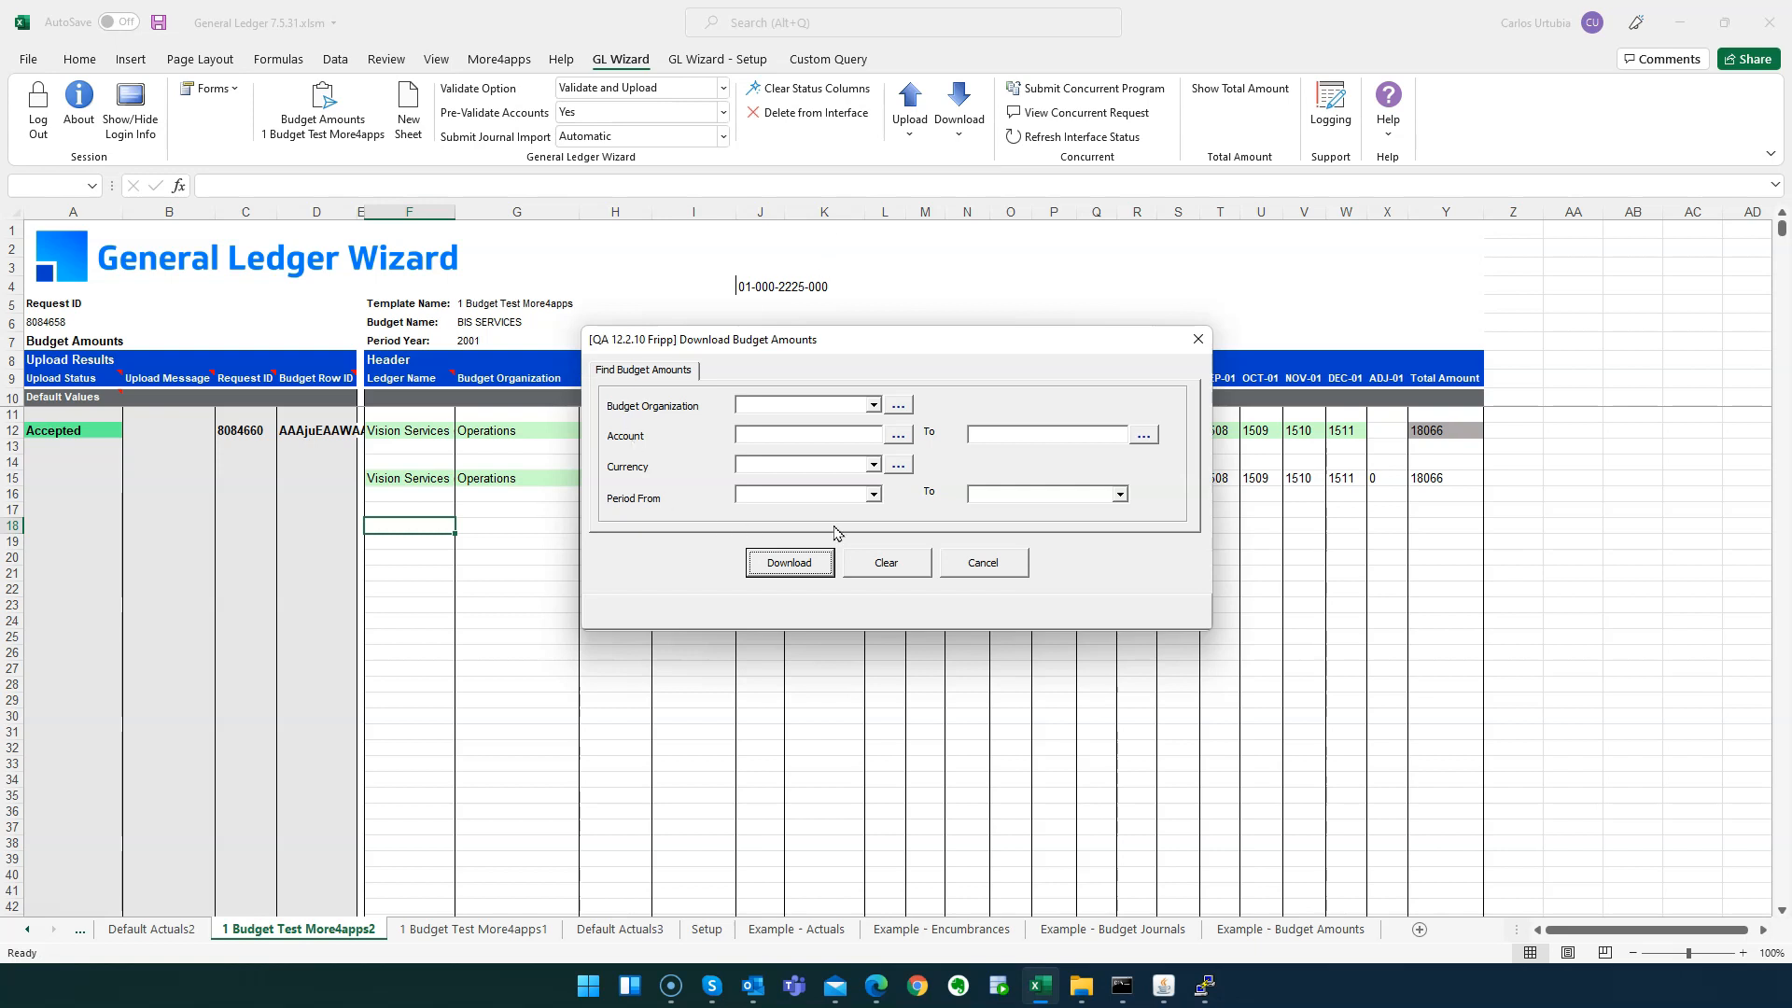
click(792, 403)
text(Operations)
key(Tab)
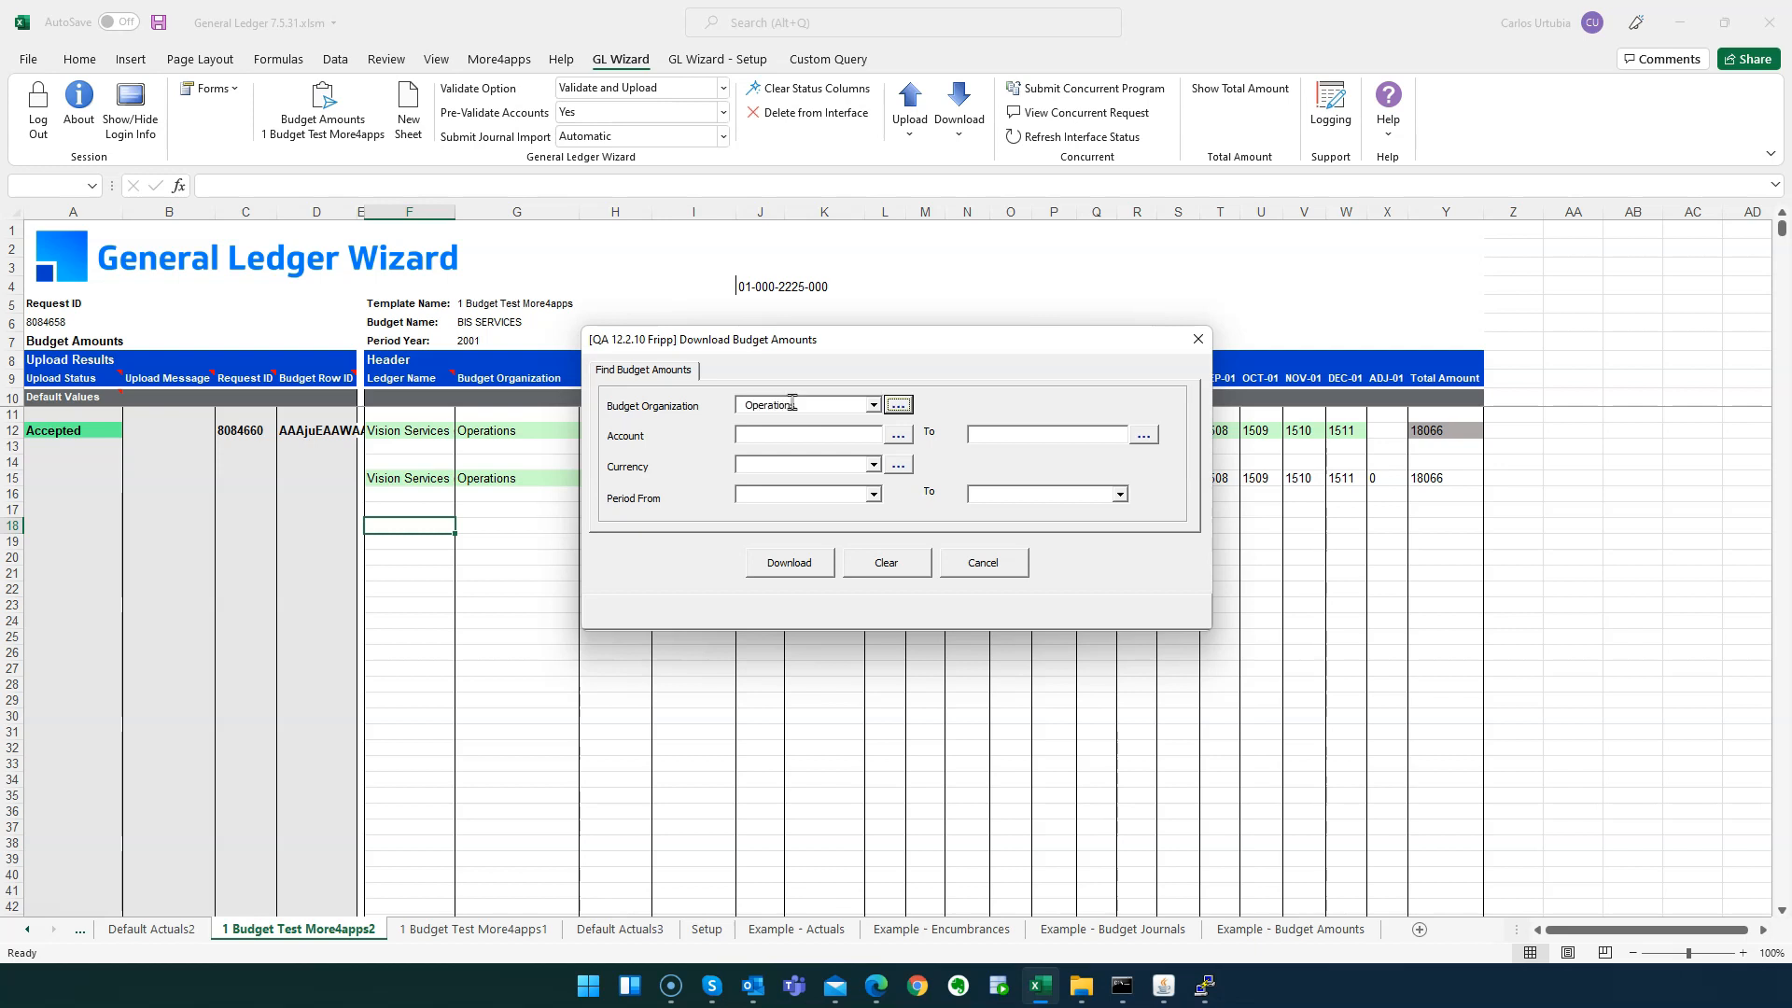
click(773, 466)
click(785, 566)
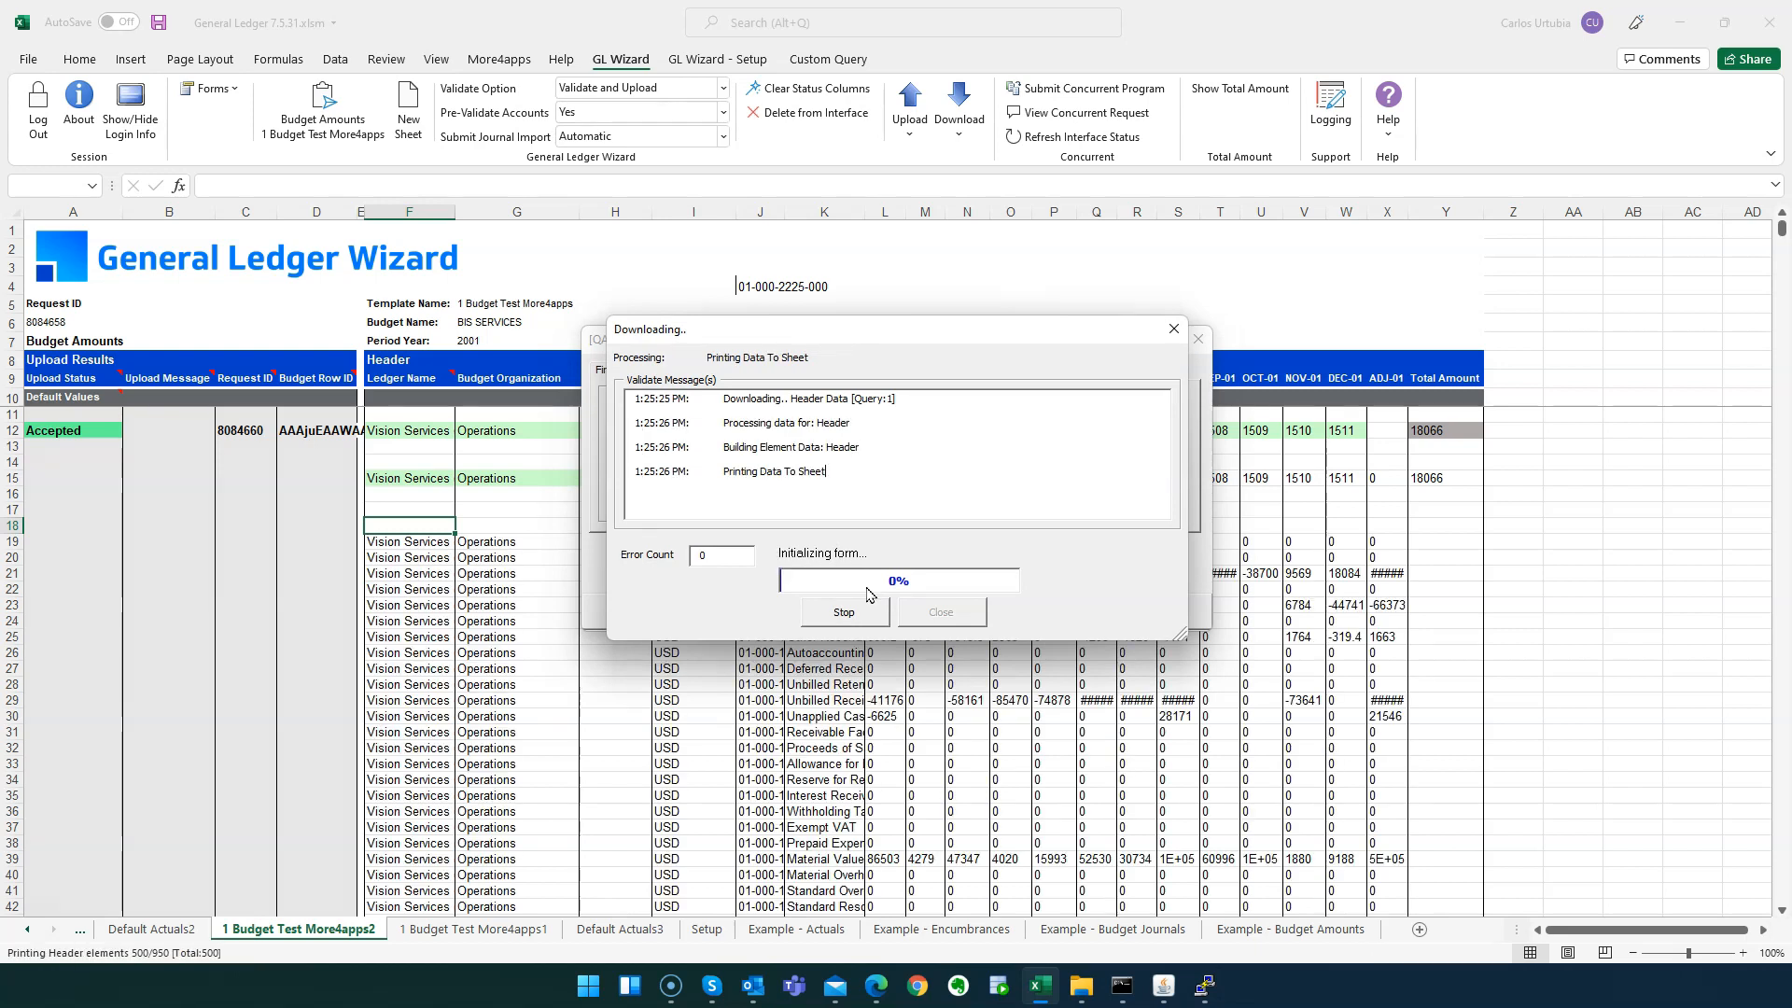
click(941, 611)
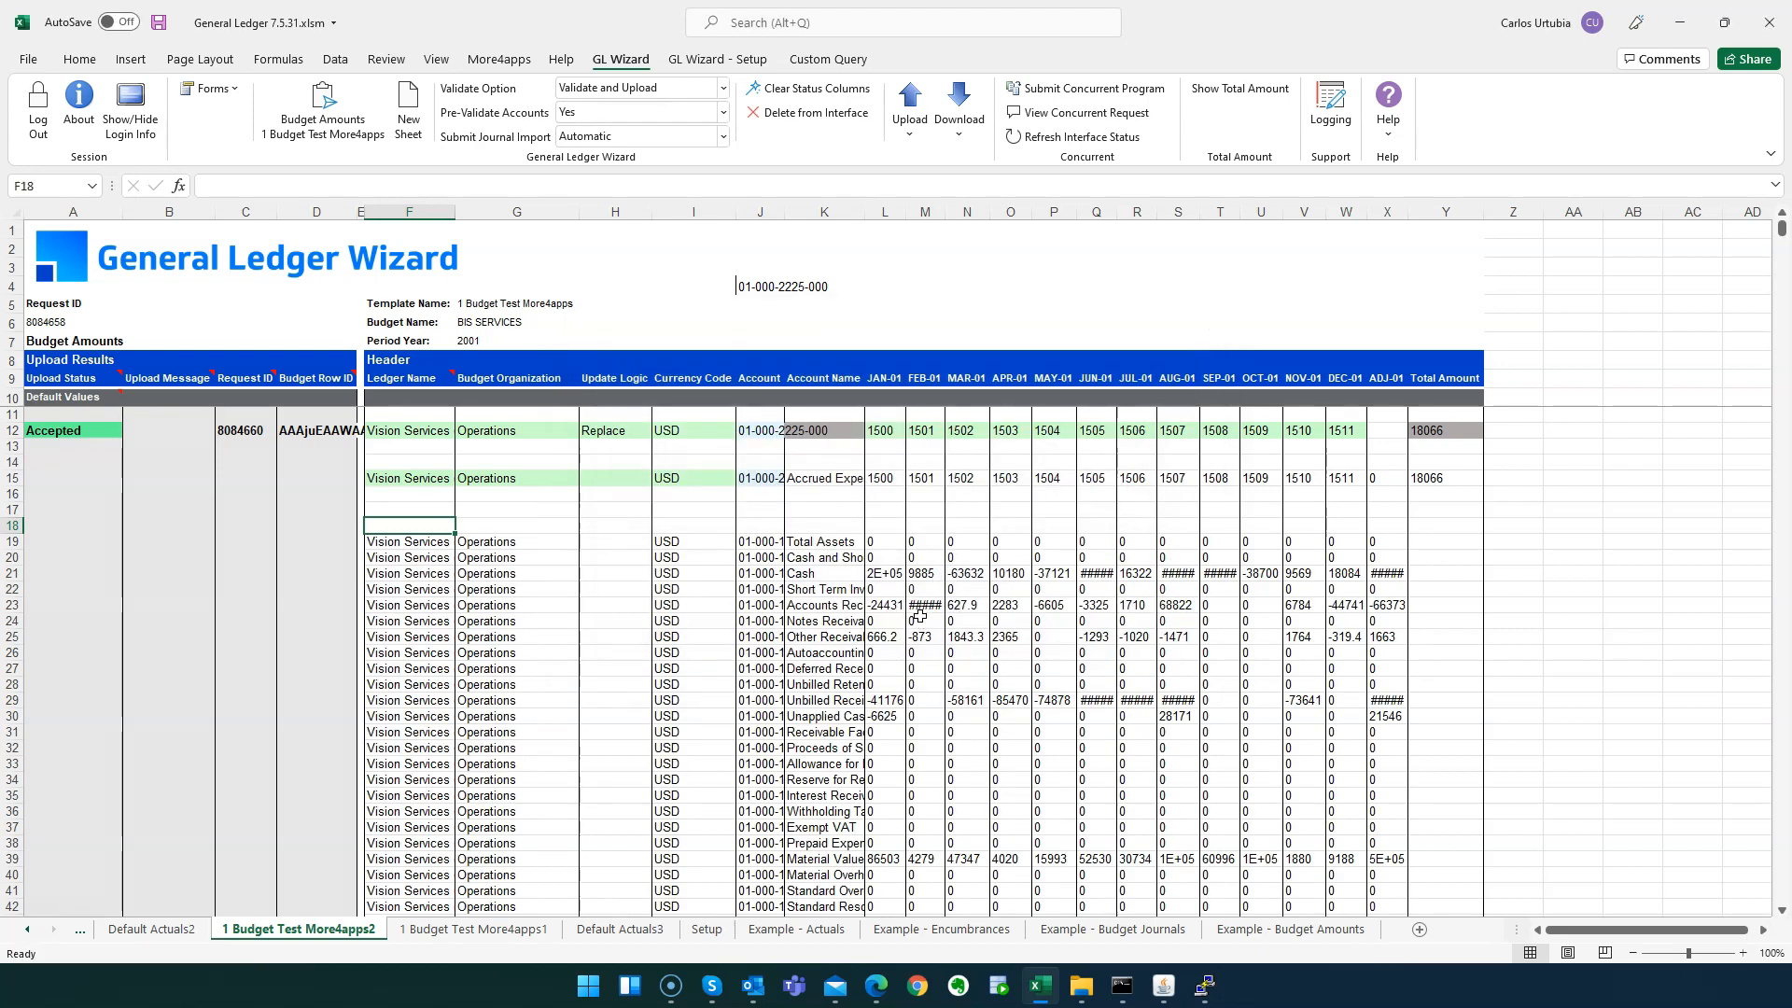
Step: Review the downloaded Operations budget rows and show their total amounts
scroll(919, 618, down, 12)
scroll(919, 615, down, 15)
scroll(919, 615, down, 17)
scroll(919, 615, down, 9)
scroll(919, 615, up, 20)
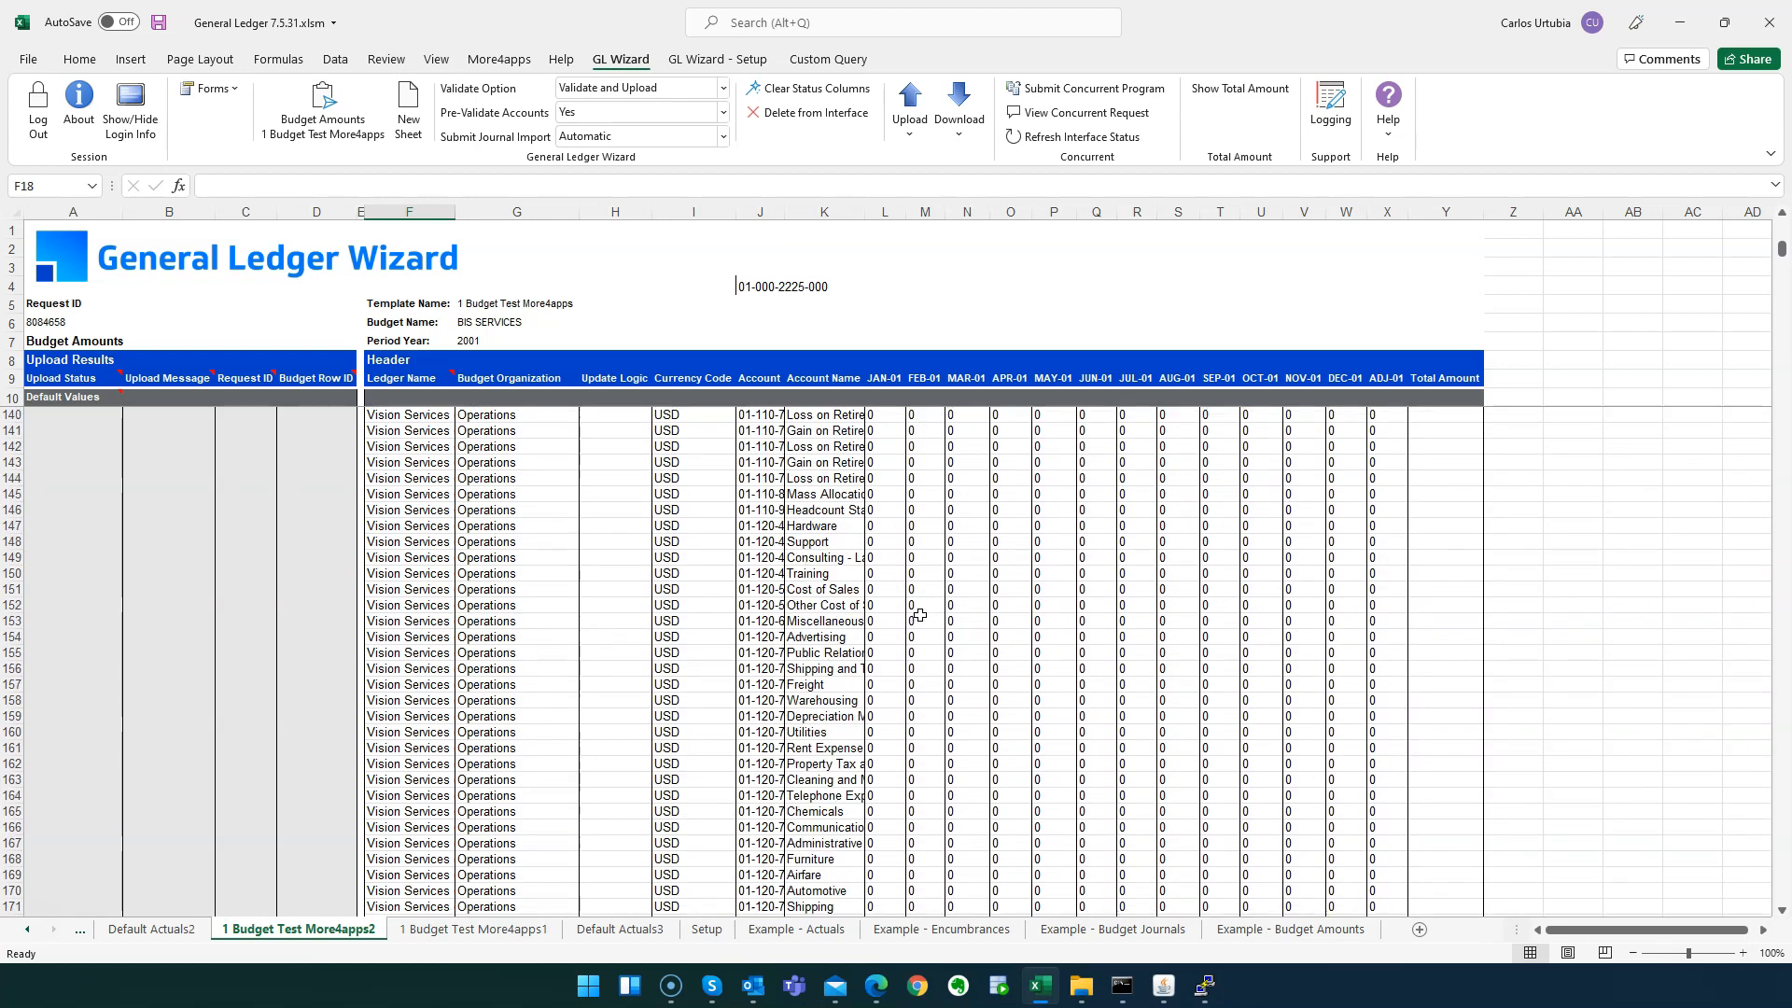
scroll(920, 615, up, 14)
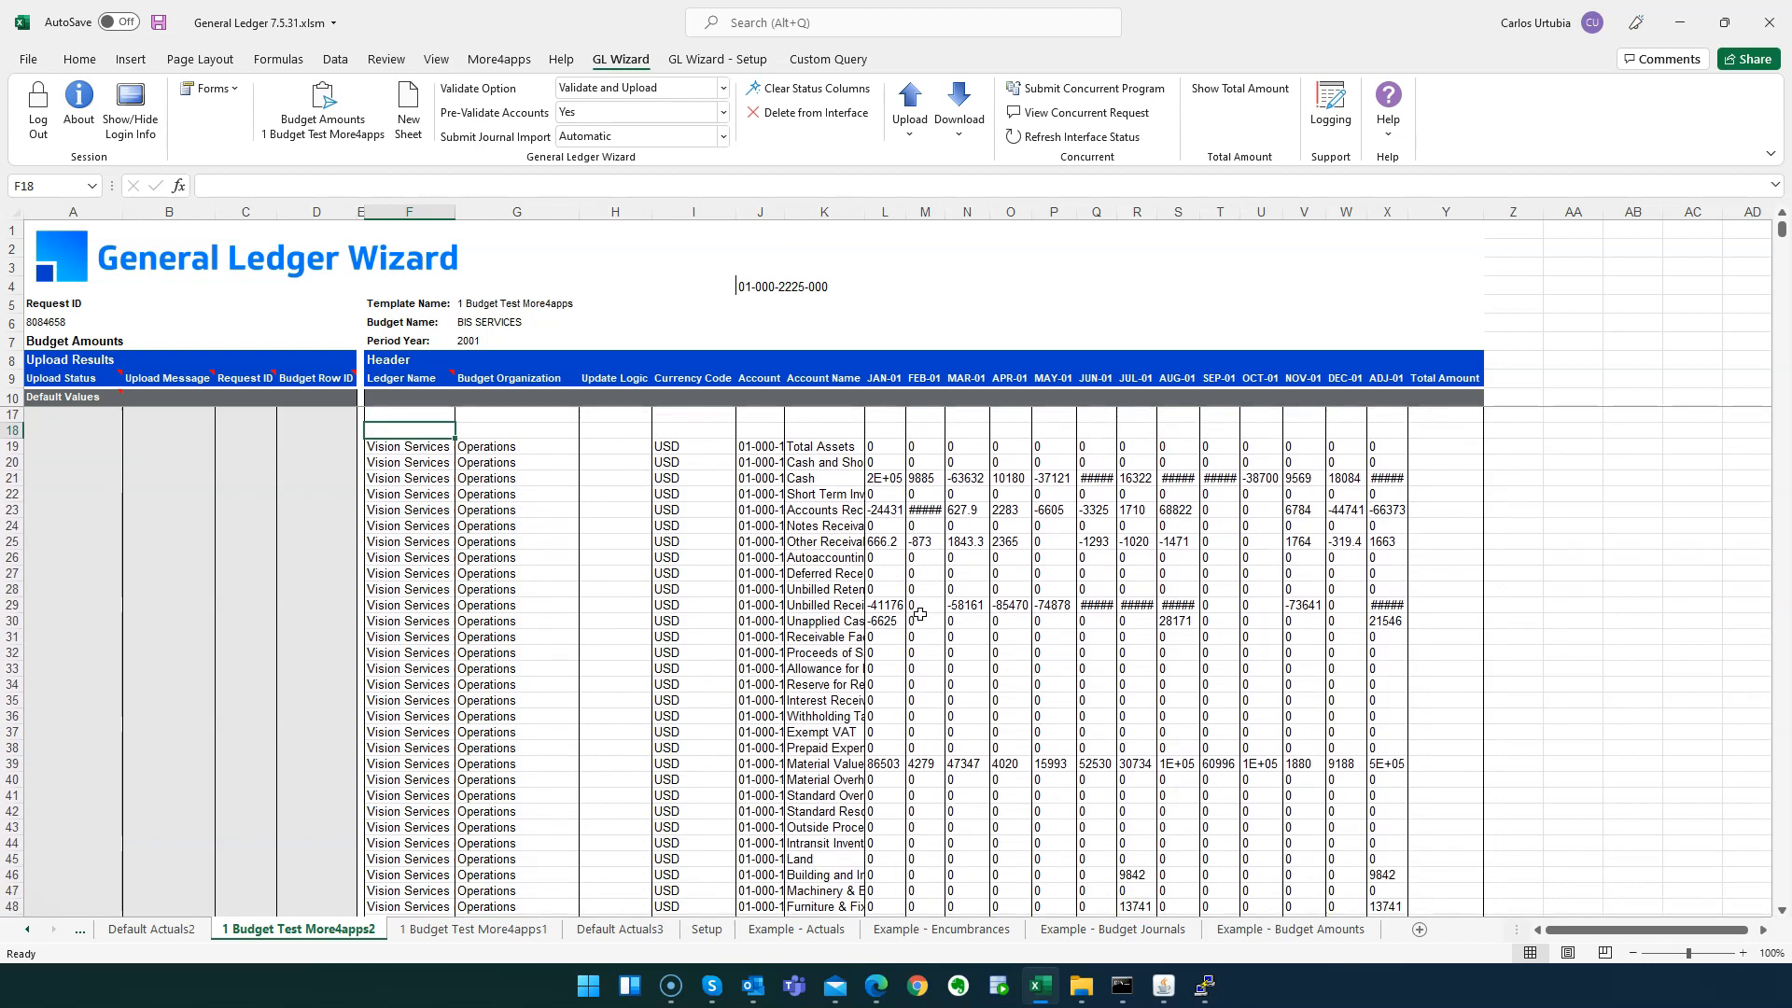
click(1252, 94)
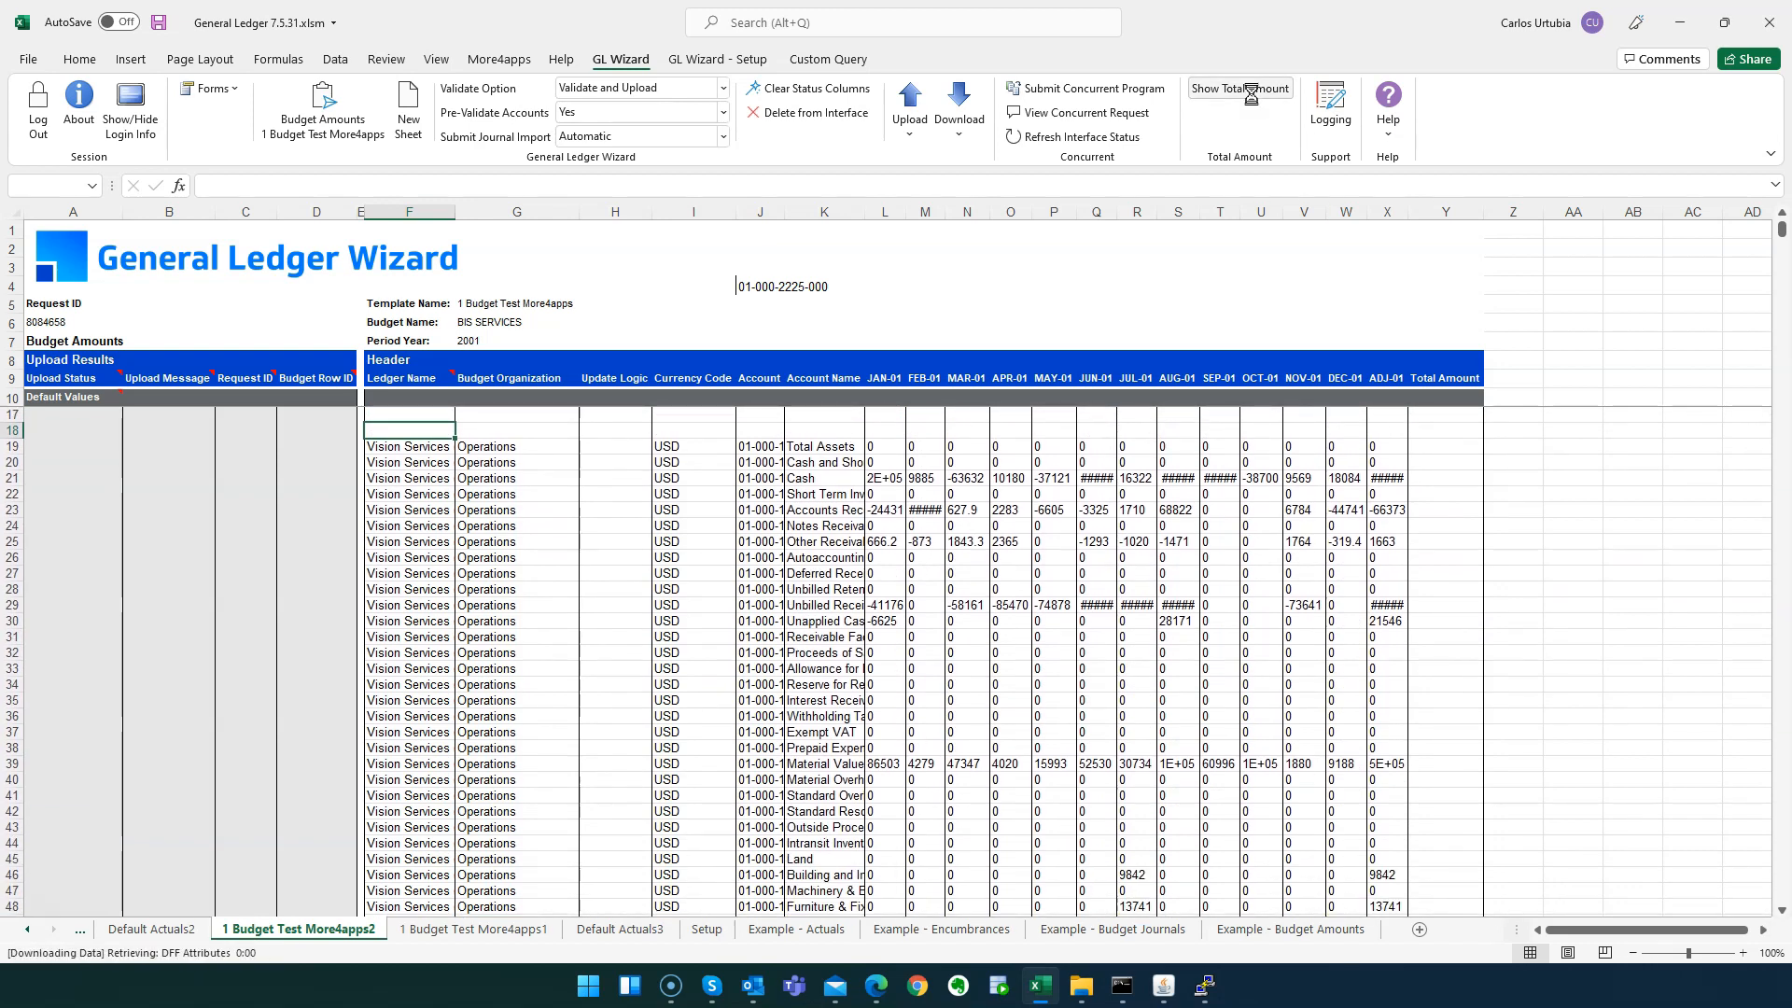